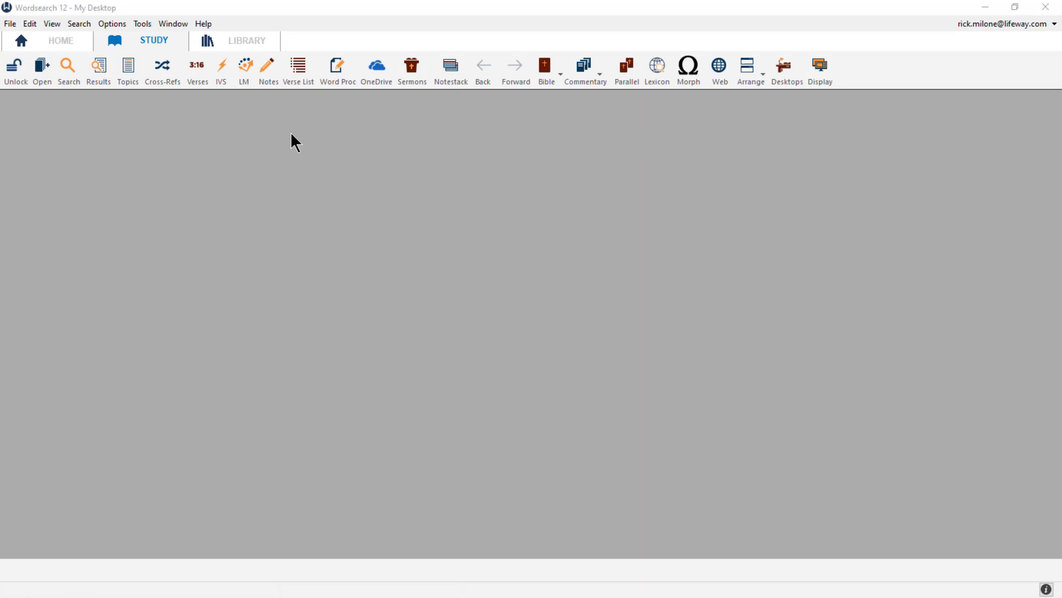
Open the library and look through its Bookmarks, Verse Lists and User Books sections, returning to the book list
click(243, 44)
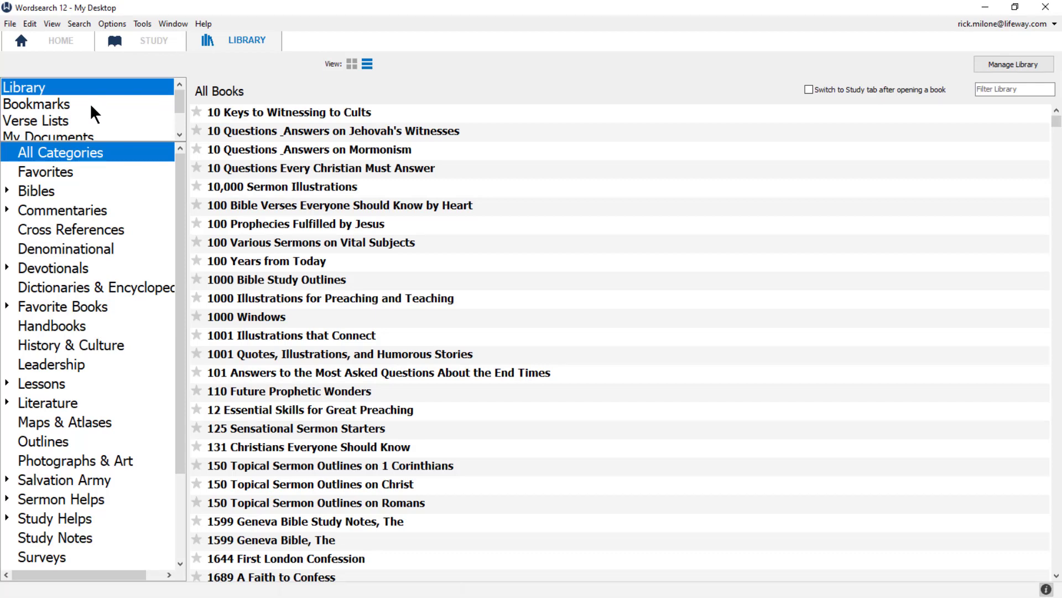
click(91, 105)
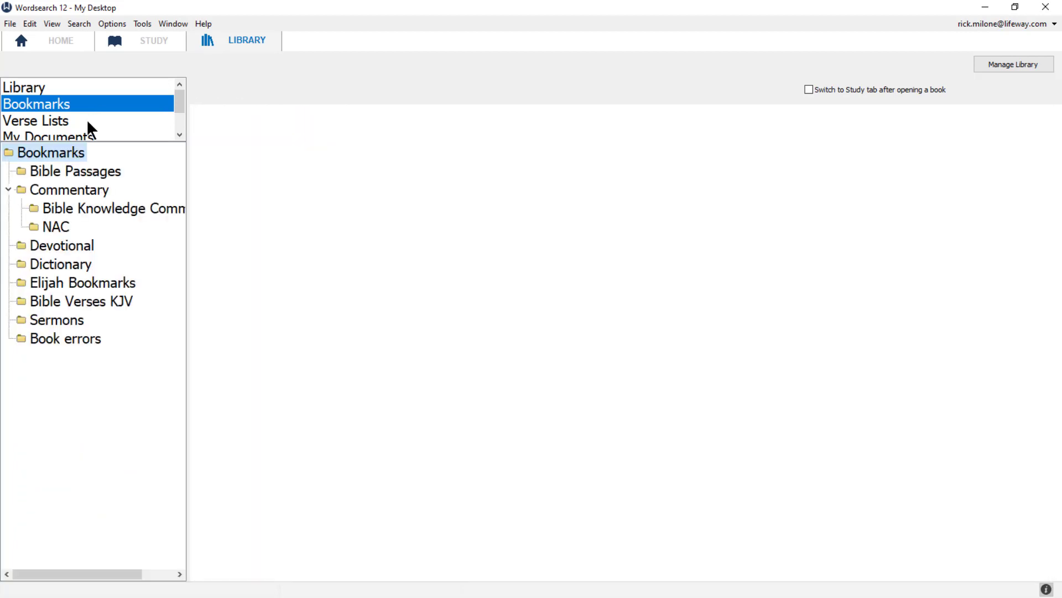
click(89, 124)
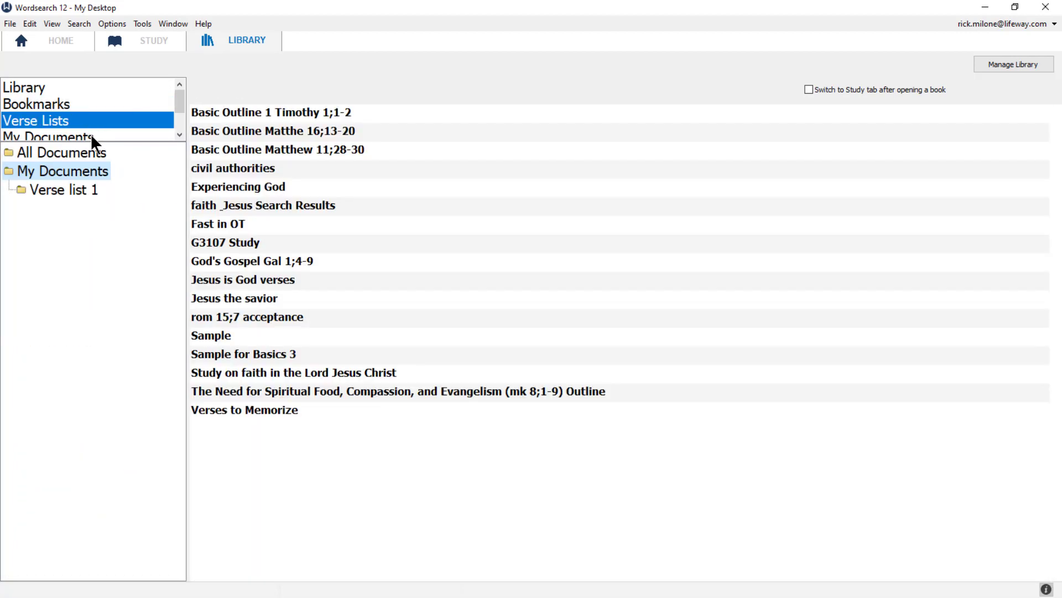
click(90, 134)
click(92, 137)
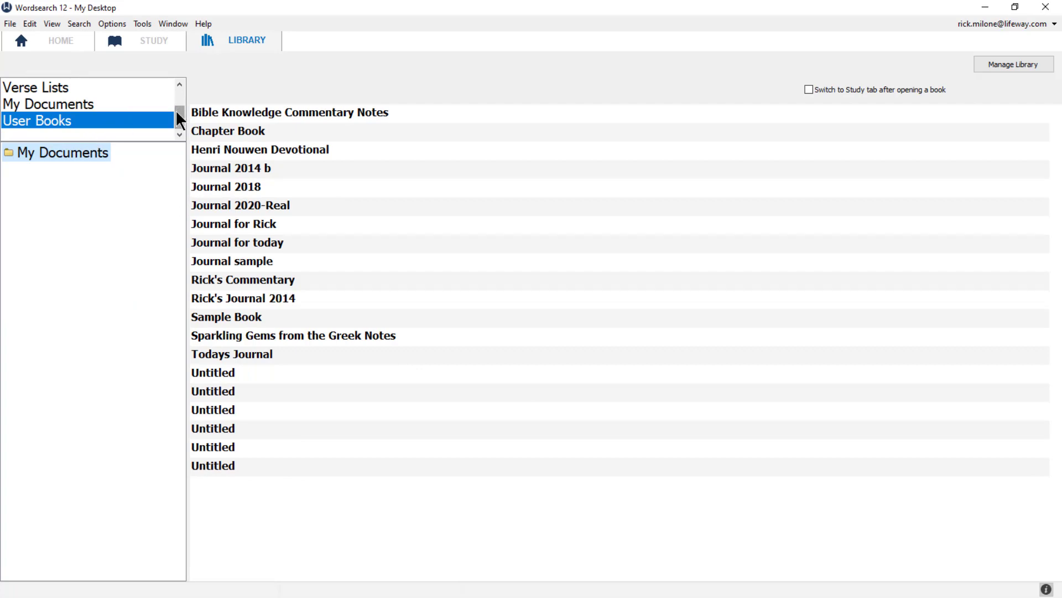
drag(176, 112, 173, 86)
click(105, 89)
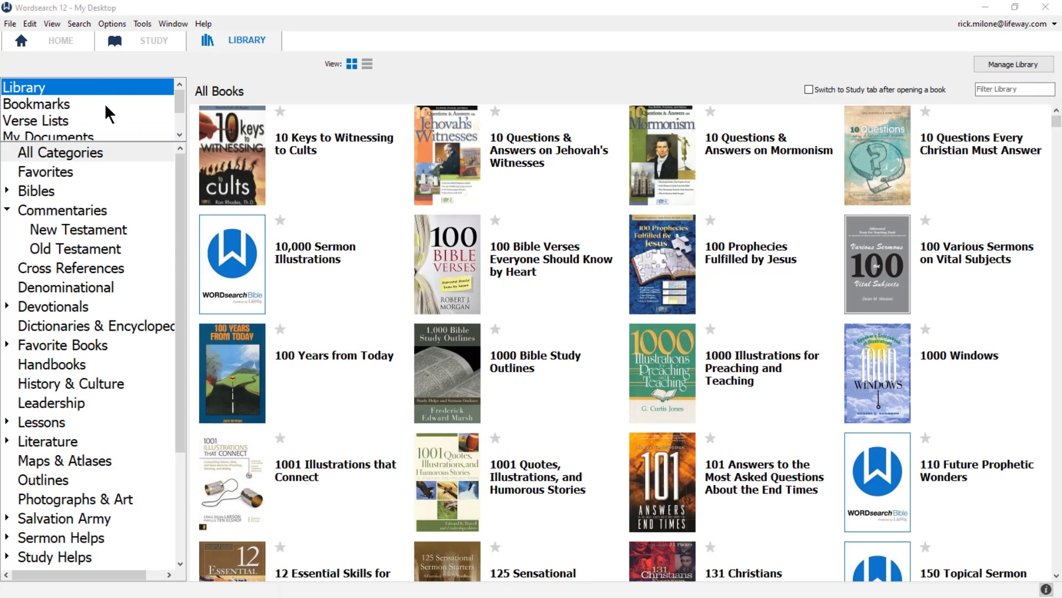
click(104, 103)
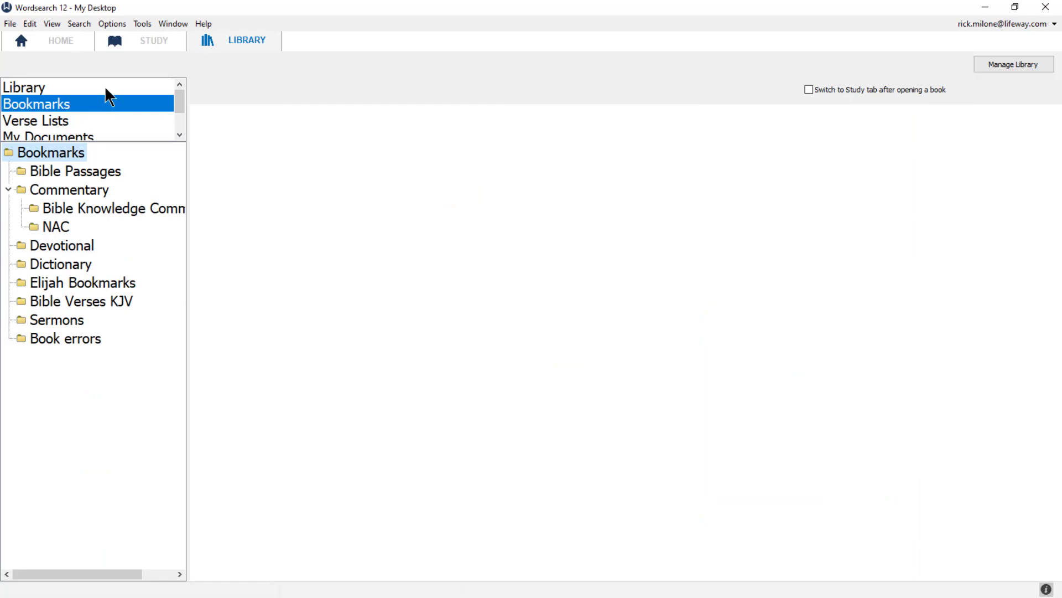
click(108, 96)
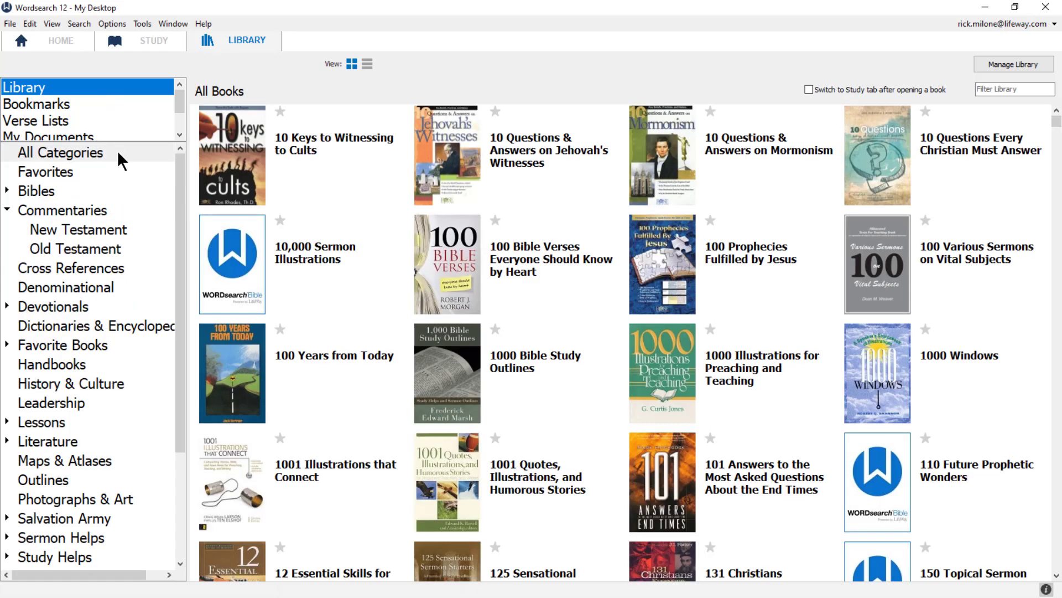
Collapse the Commentaries category, view the books in Favorites, and return to all categories
click(117, 151)
click(132, 152)
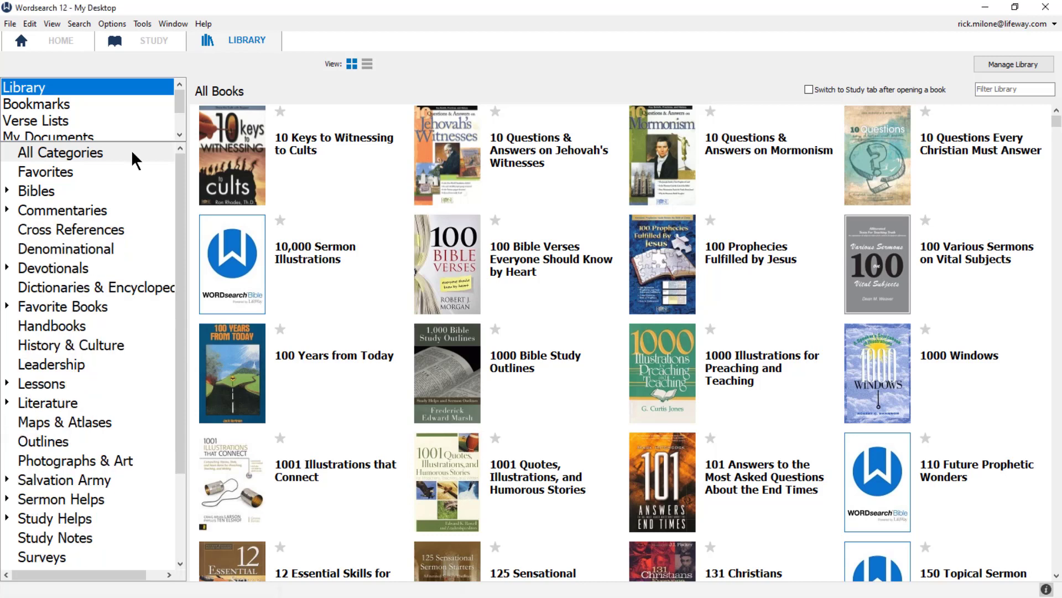
click(139, 173)
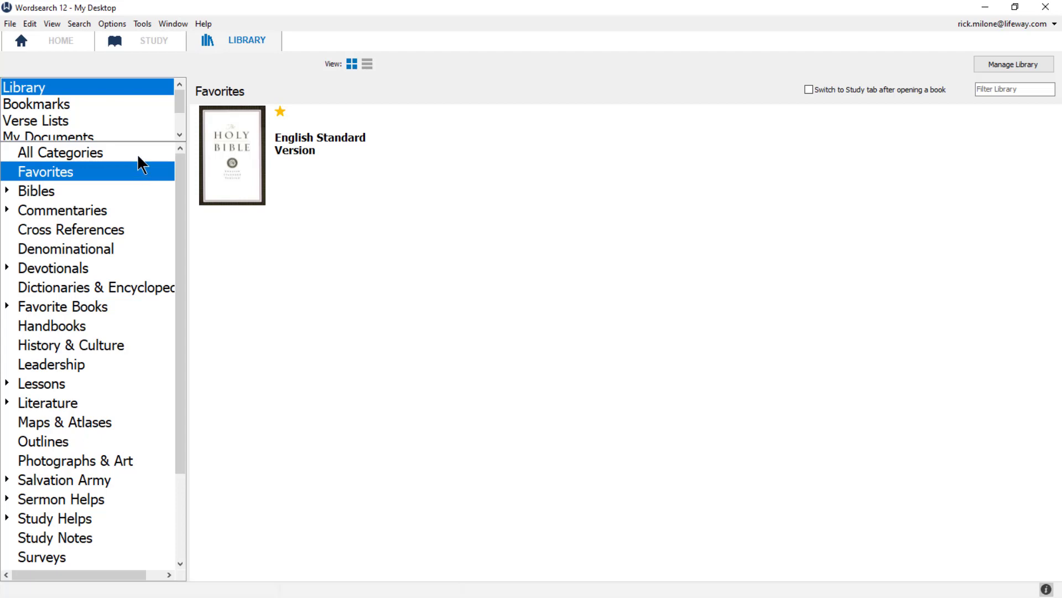
click(135, 152)
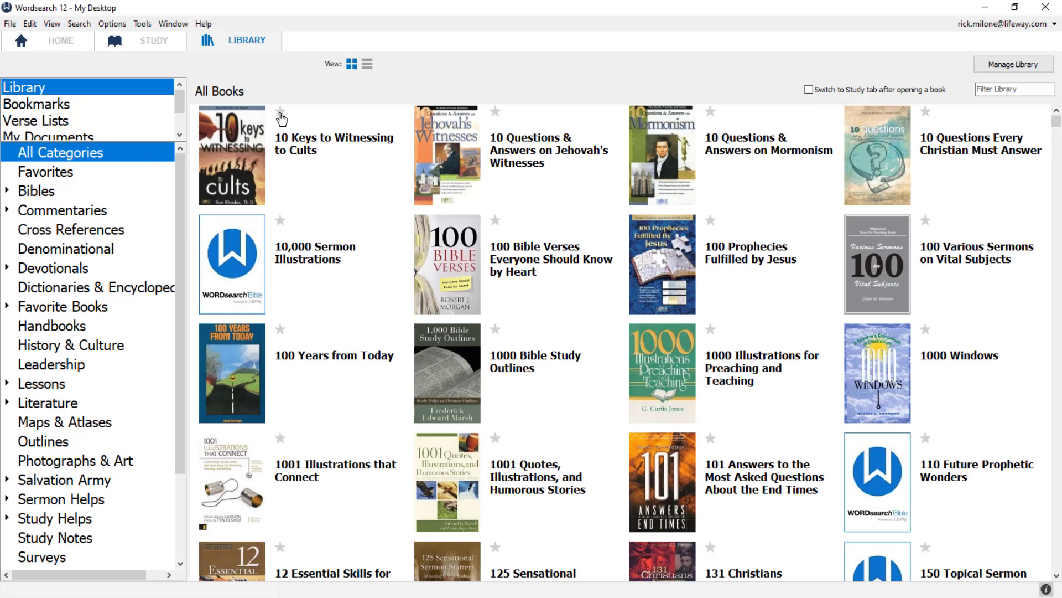
Add 10 Keys to Witnessing to Cults to the favorites, then remove it again from the refreshed Favorites category
click(280, 112)
click(137, 170)
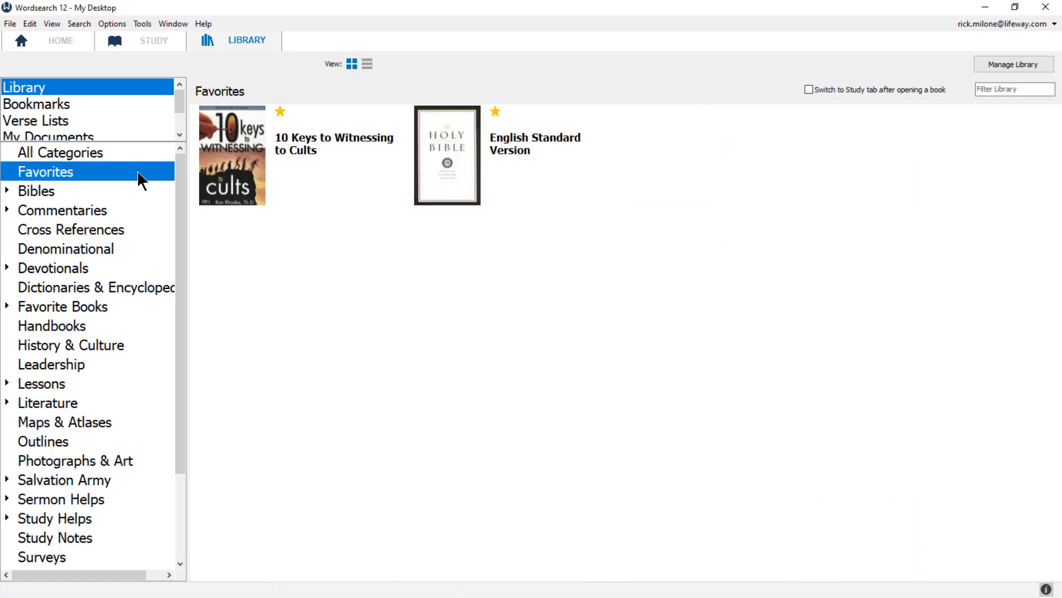
click(281, 113)
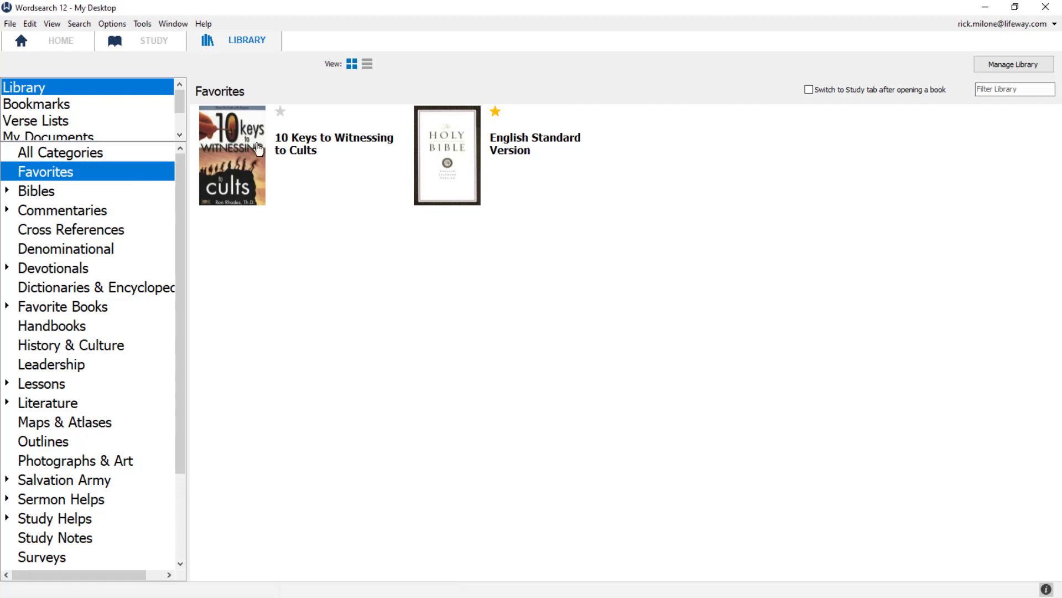
click(120, 172)
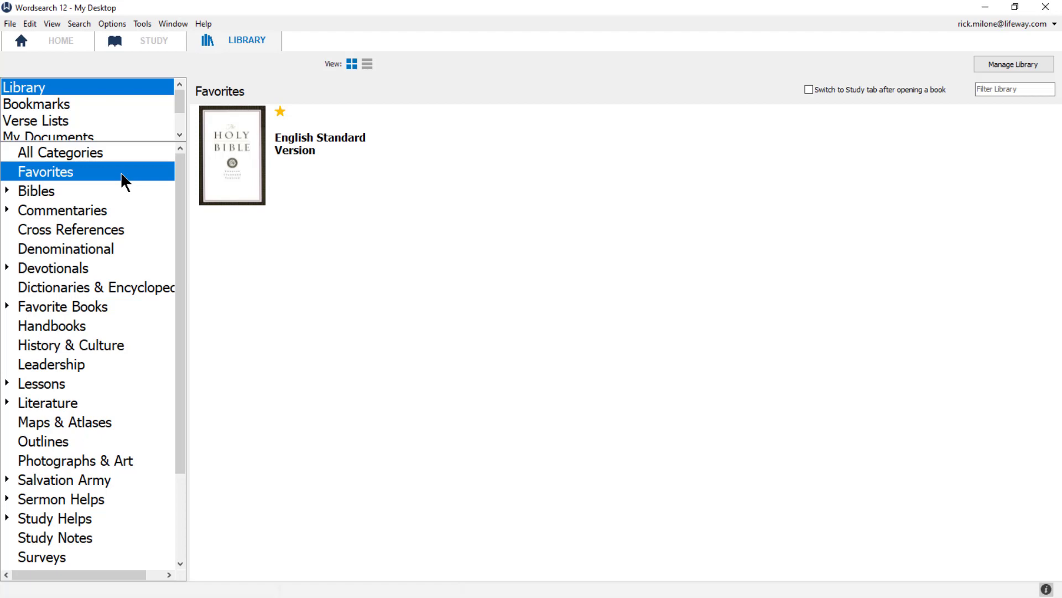
Look through the subcategories of Commentaries, Literature and Sermon Helps, then show the books of all categories again
click(8, 211)
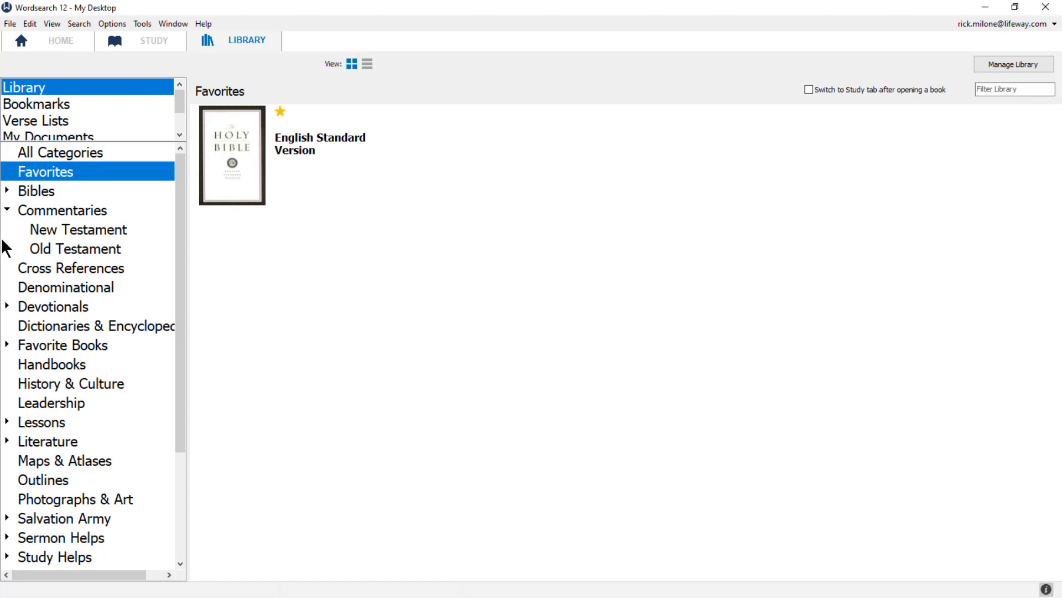
click(28, 440)
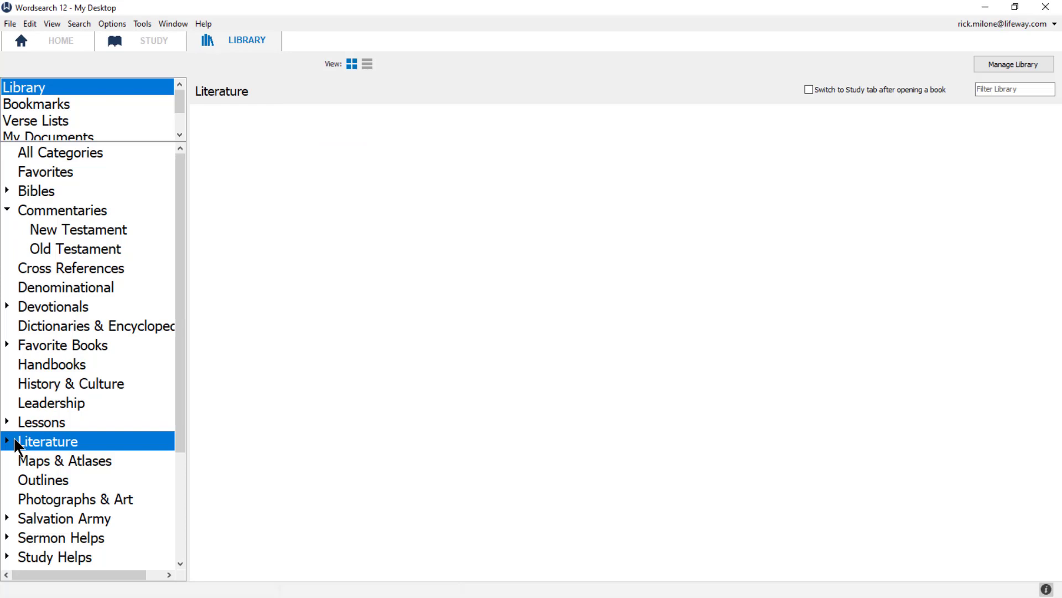
click(7, 441)
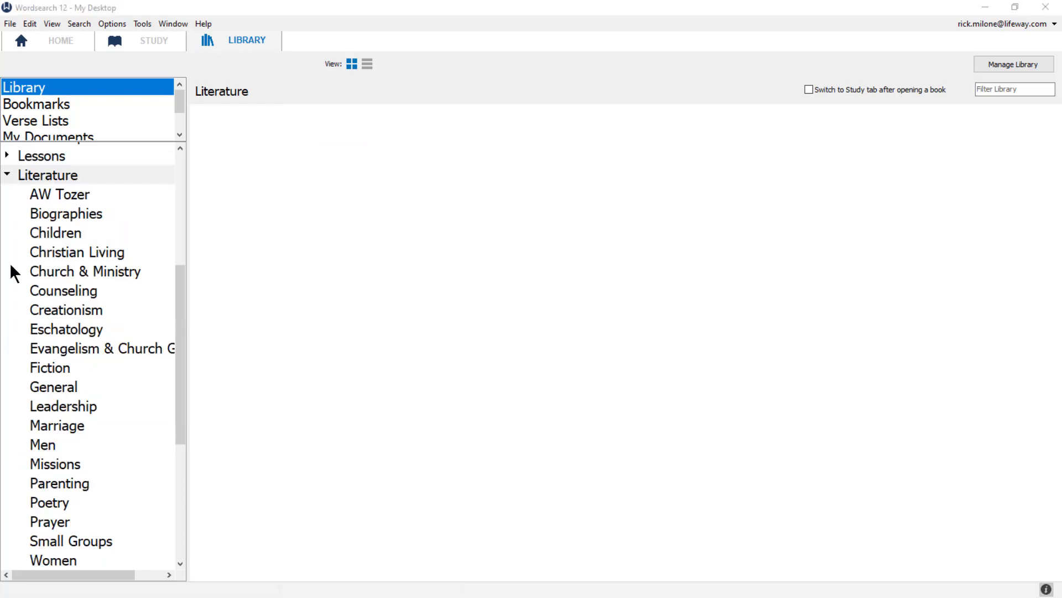
click(7, 176)
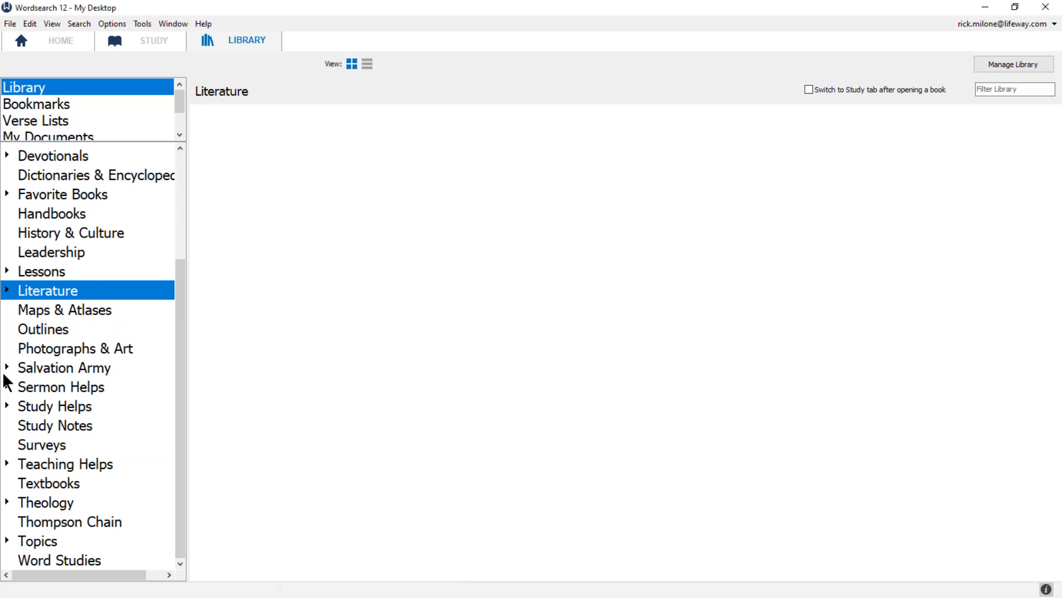
click(7, 387)
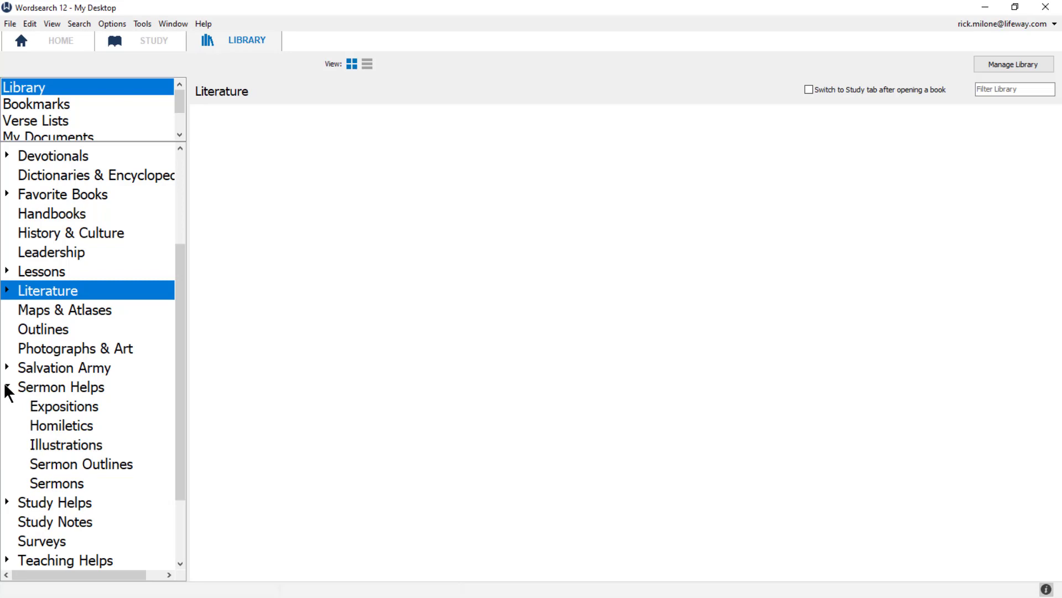
click(6, 386)
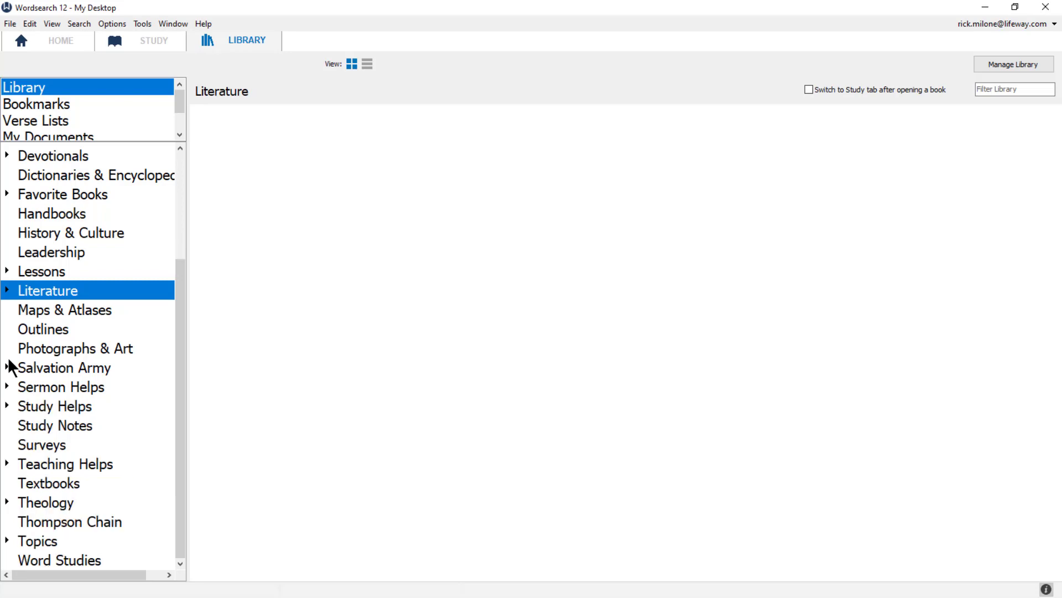
scroll(131, 159, up, 3)
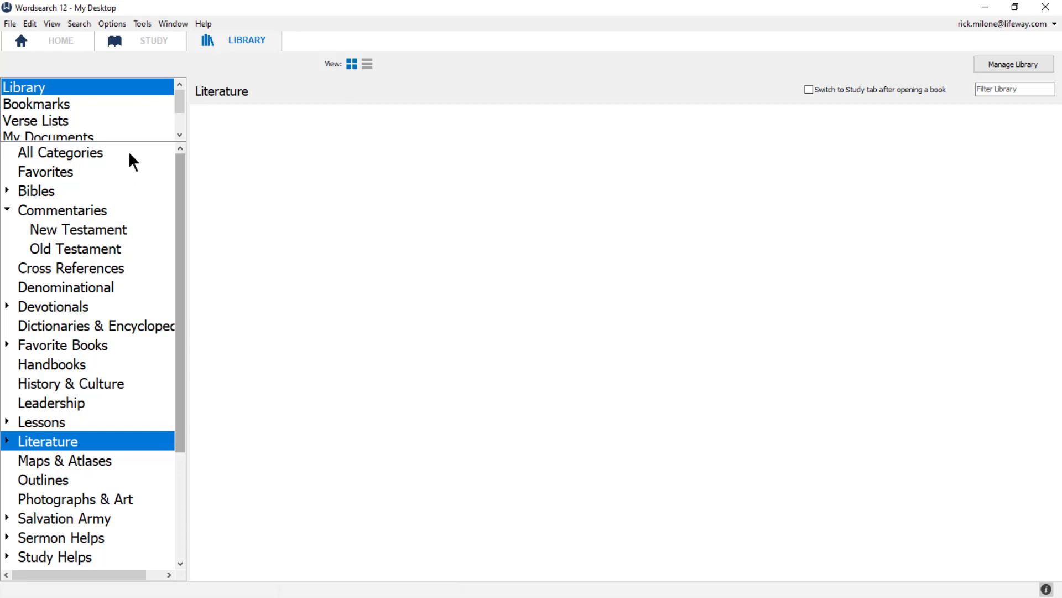
click(130, 157)
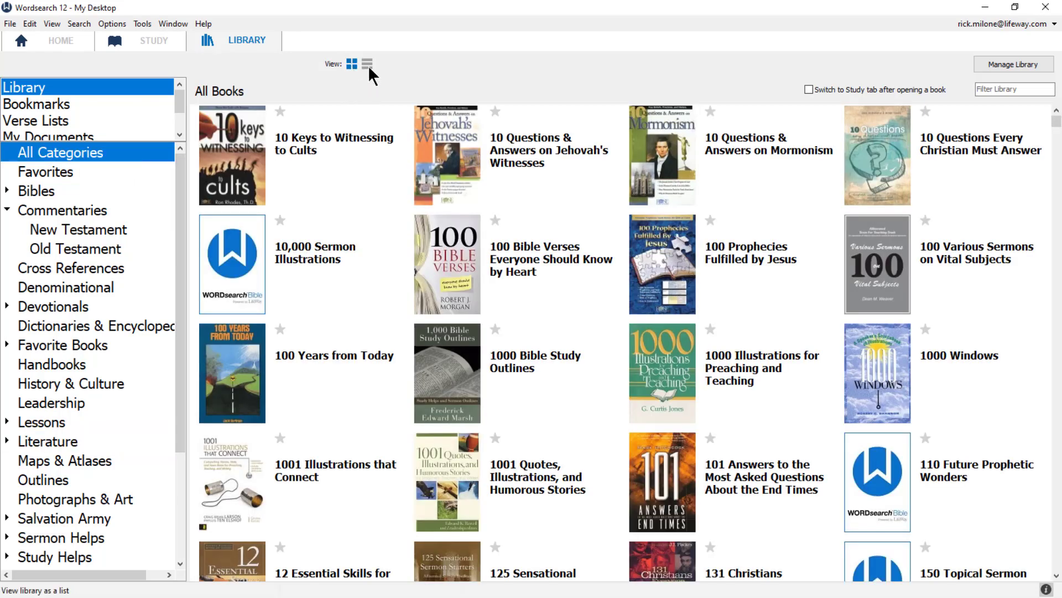
Filter the library by "prayer", check the matches within Commentaries, and return to the matches in all categories
click(984, 92)
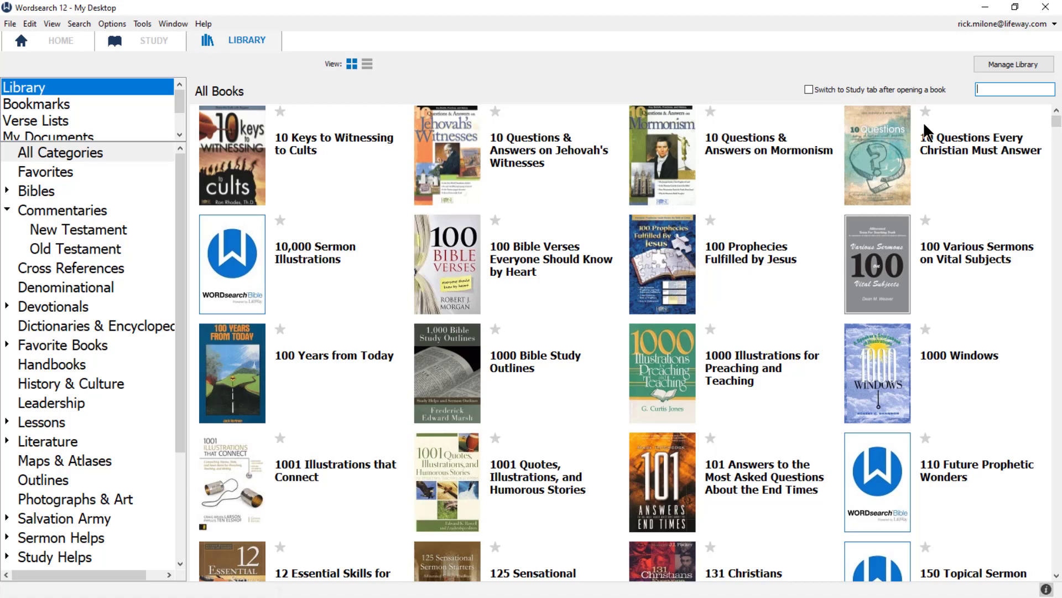
text(prayer)
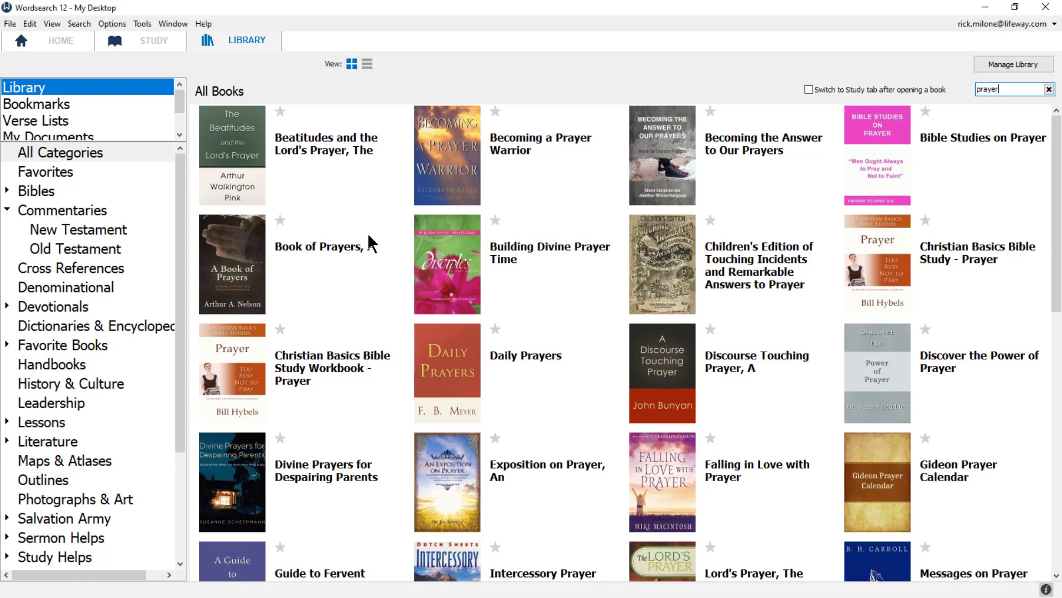
click(108, 210)
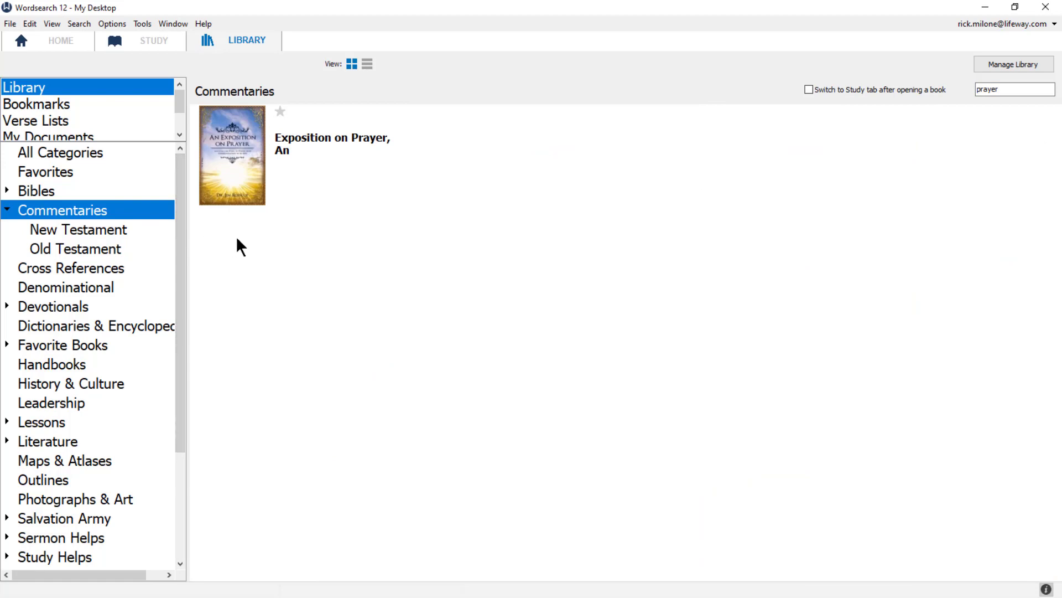
click(60, 153)
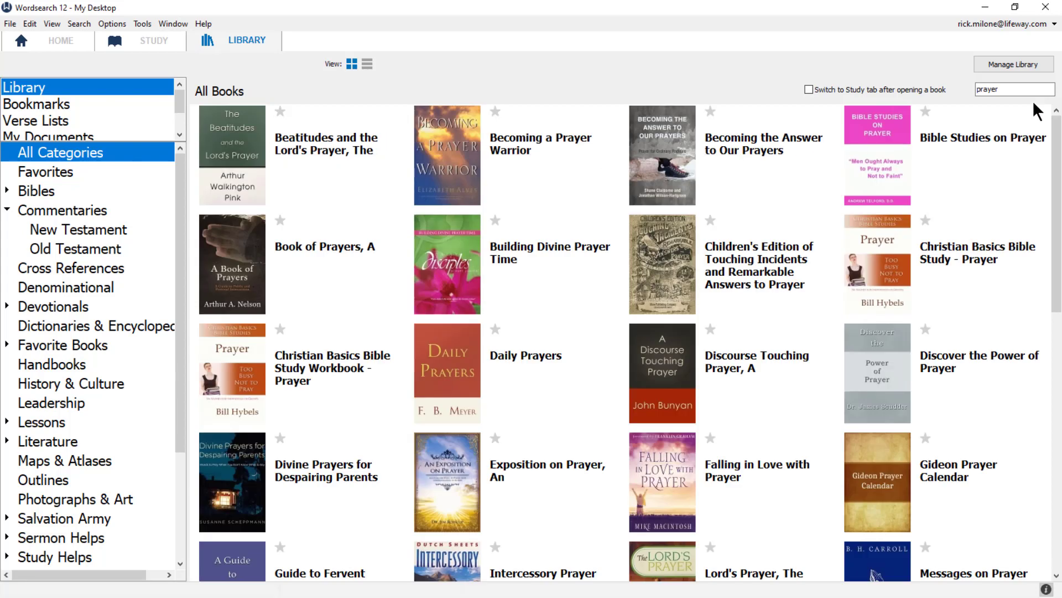
Filter the library by "spurgeon" in place of the previous term, then clear the filter to list every book
click(1021, 89)
double_click(1021, 89)
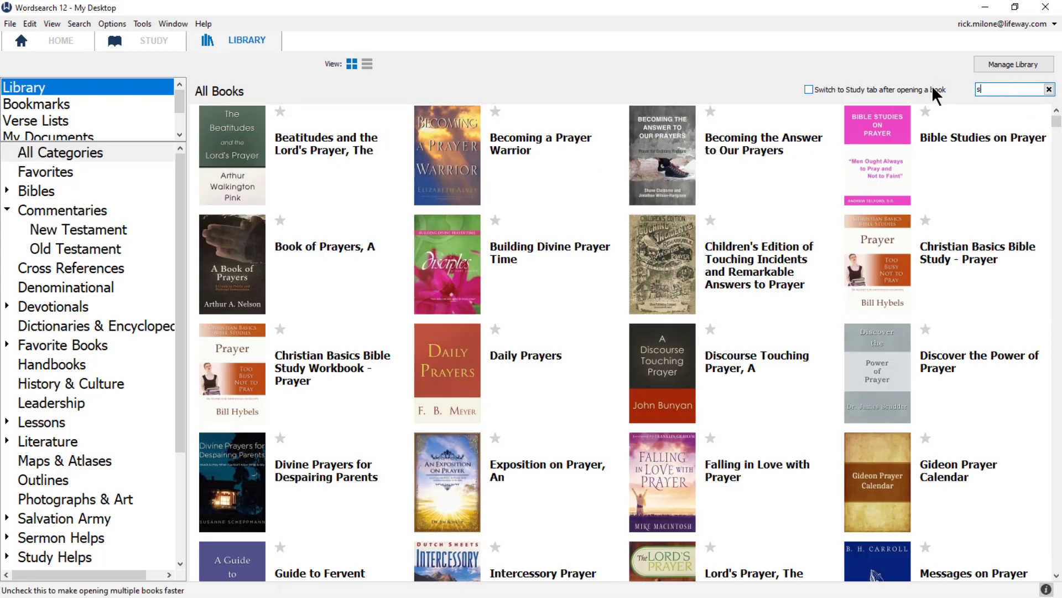
text(purgeon)
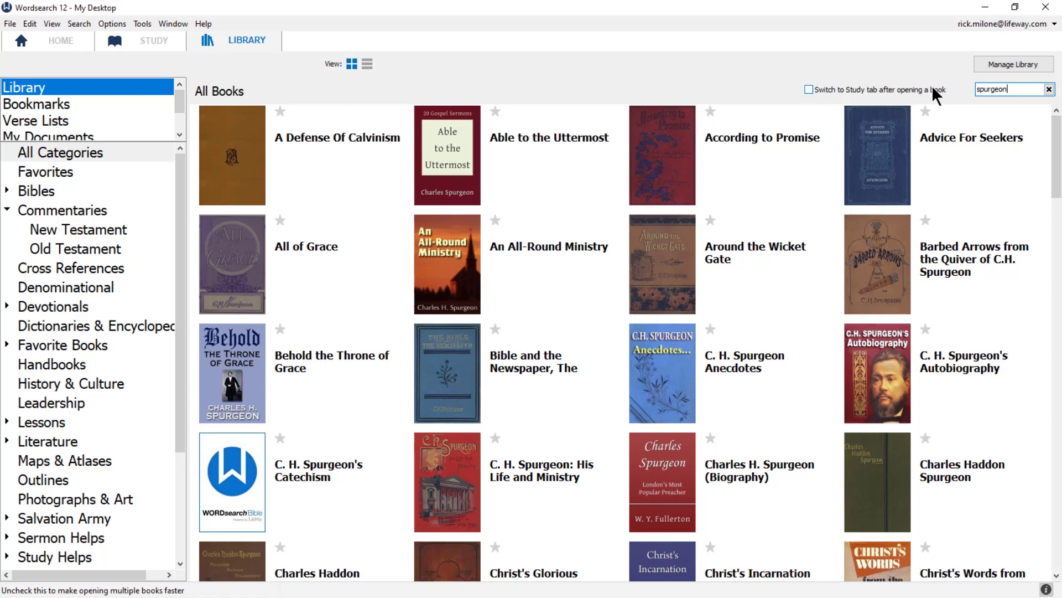
key(BackSpace)
key(BackSpace)
key(BackSpace)
key(BackSpace)
key(BackSpace)
key(BackSpace)
key(BackSpace)
key(BackSpace)
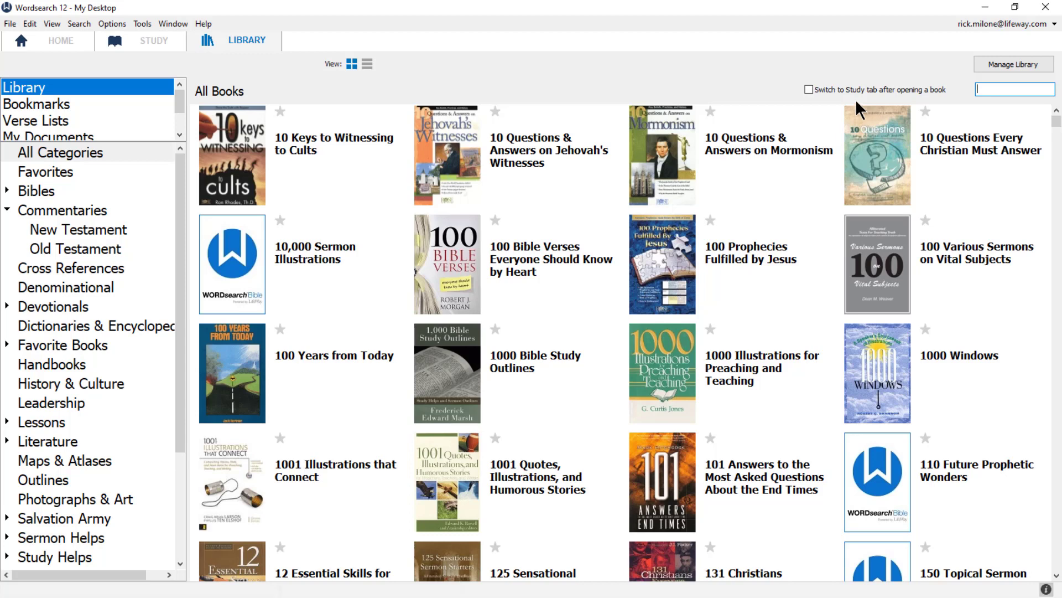
Enable switching to the Study tab after opening a book, and open 10 Questions & Answers on Mormonism
click(841, 88)
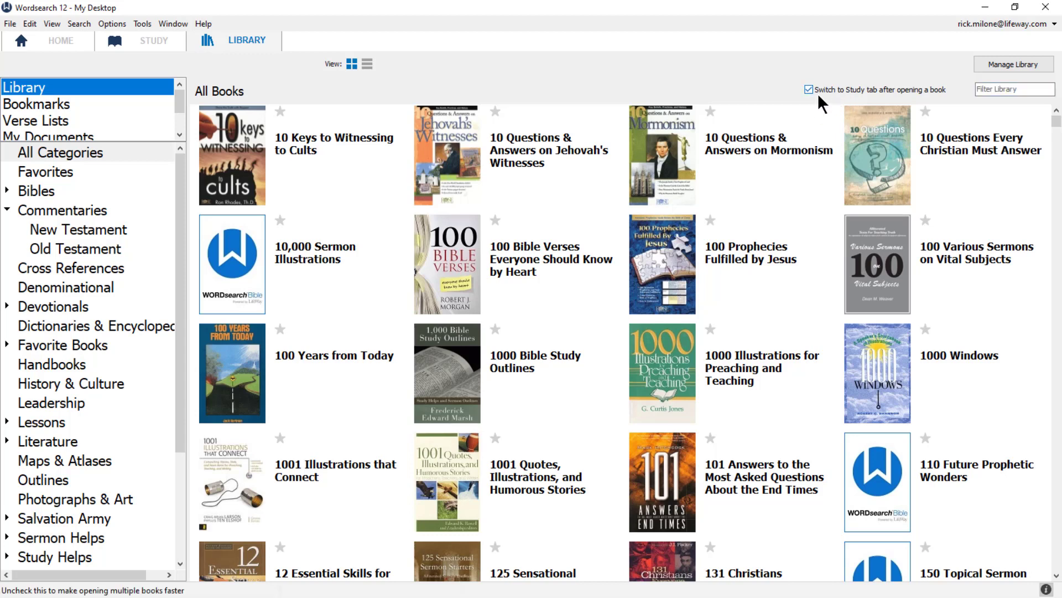
click(759, 145)
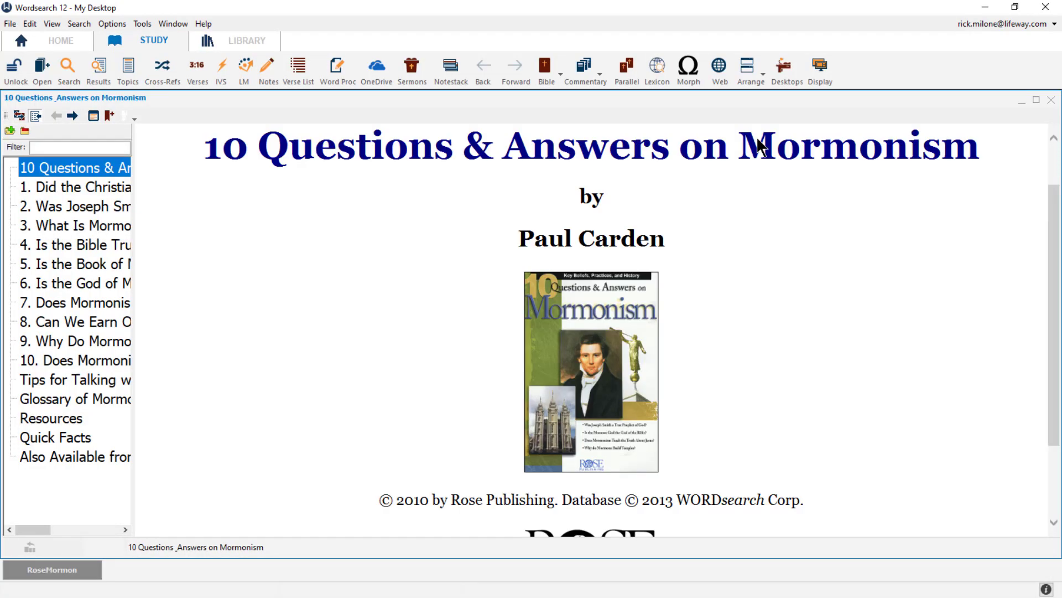
Return to the library and disable switching to the Study tab after opening a book
click(235, 42)
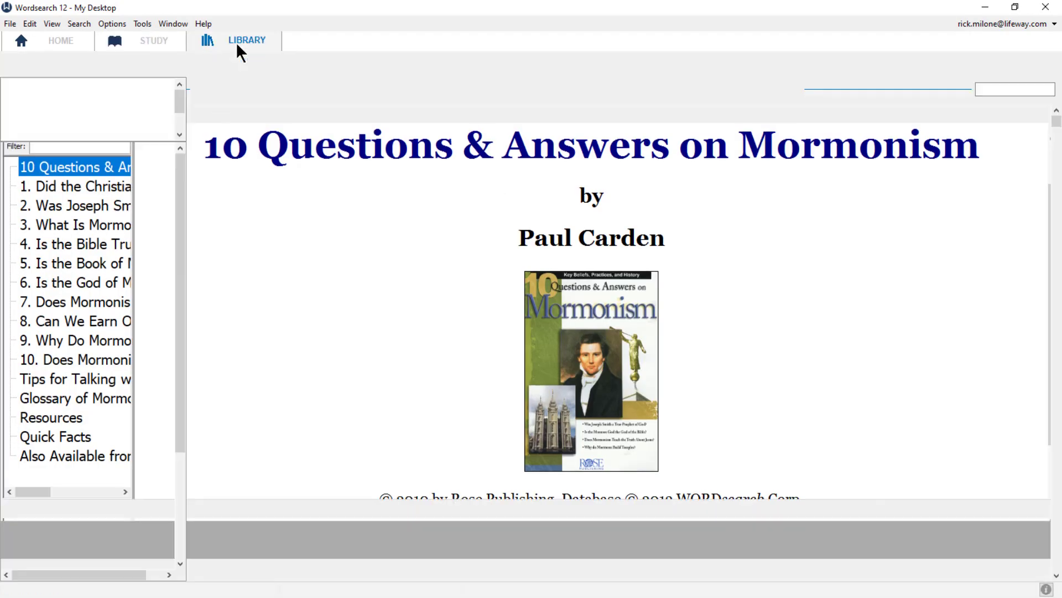
click(808, 89)
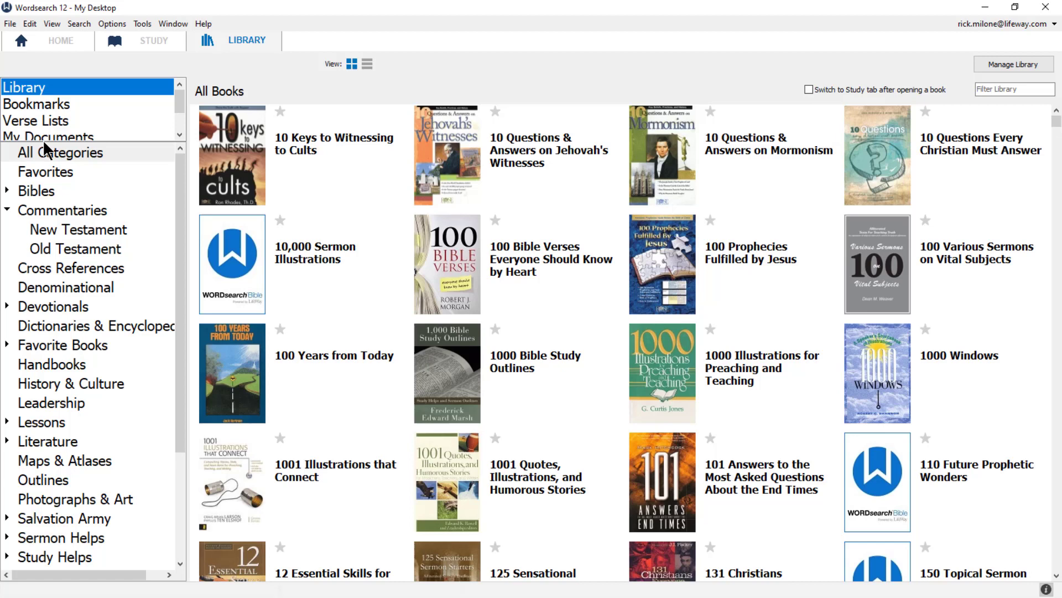
View the bookmarks stored in the Commentary folder and its NAC subfolder
click(38, 104)
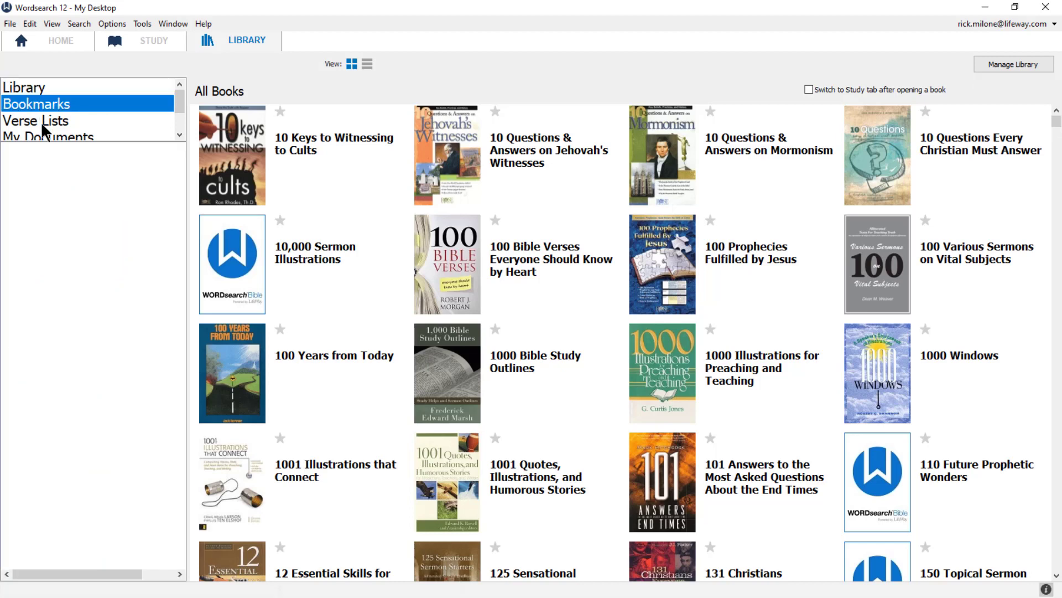
click(25, 191)
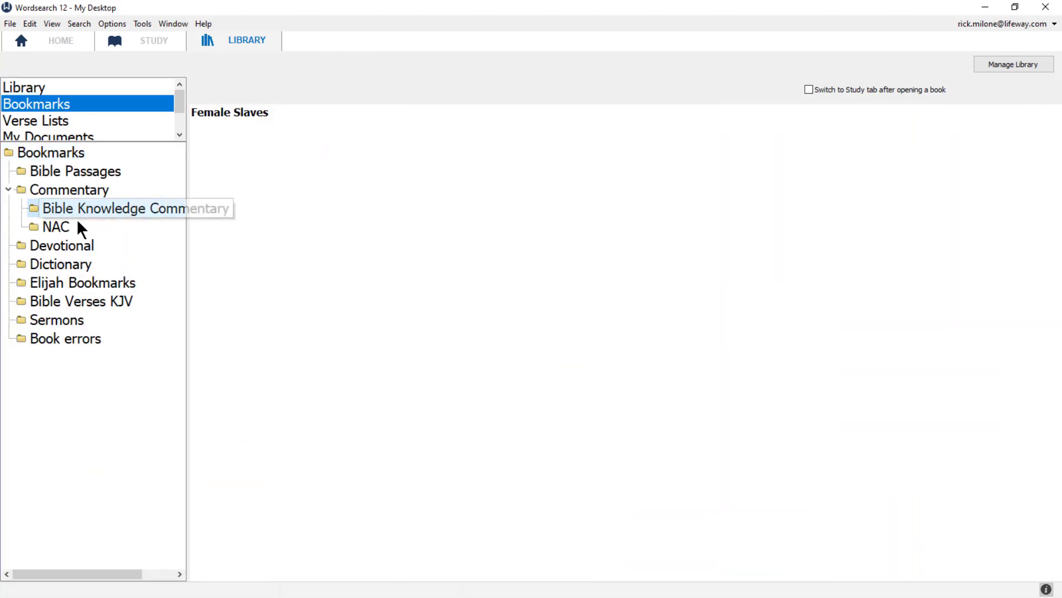
click(66, 226)
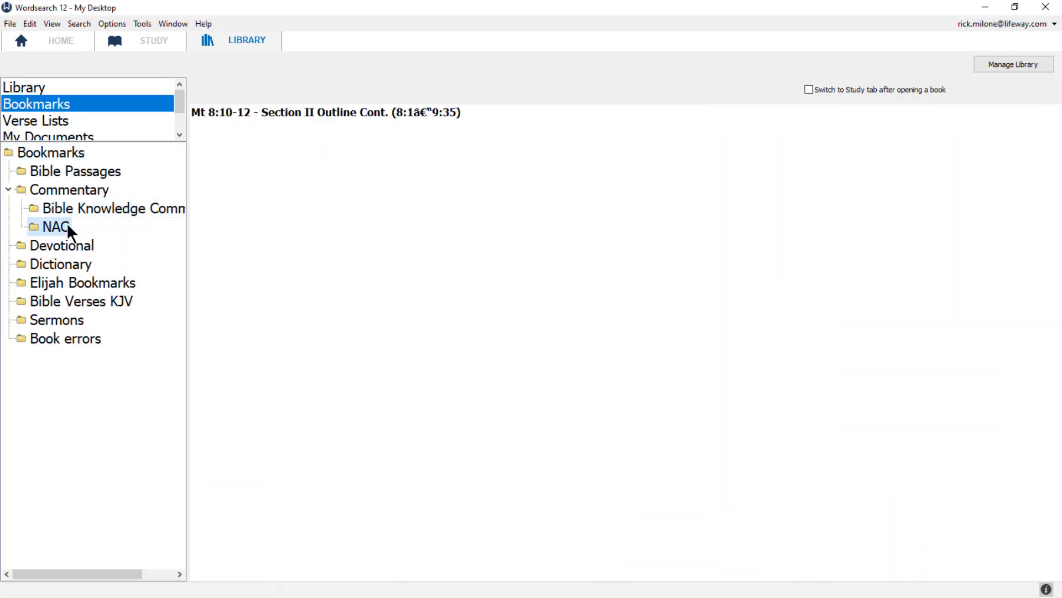
Enable the Resource Window display for book browsing in the Study tab through the program settings, and set the pane to auto-hide
click(266, 125)
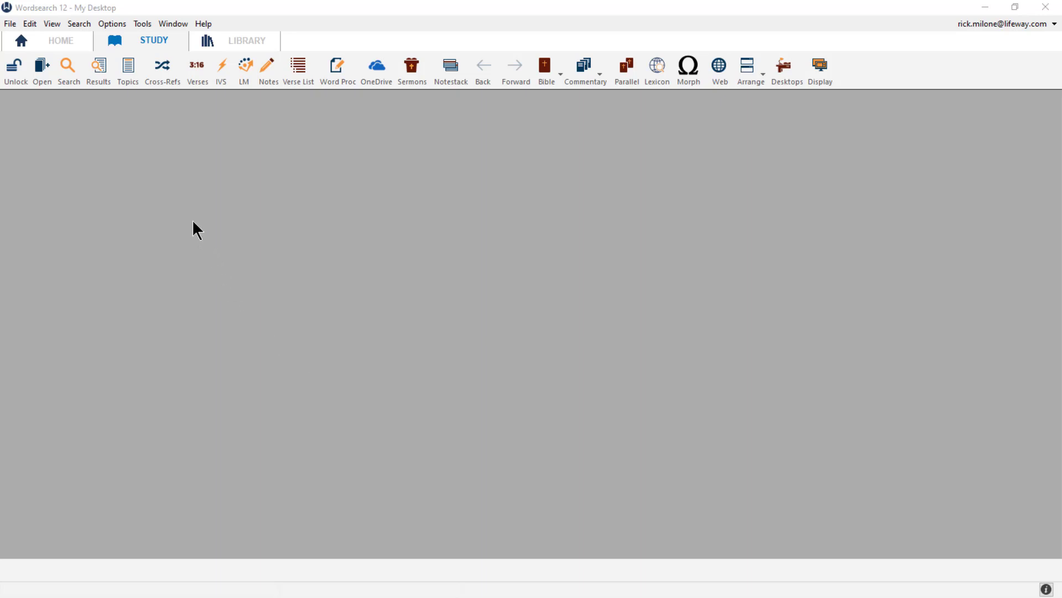
click(113, 24)
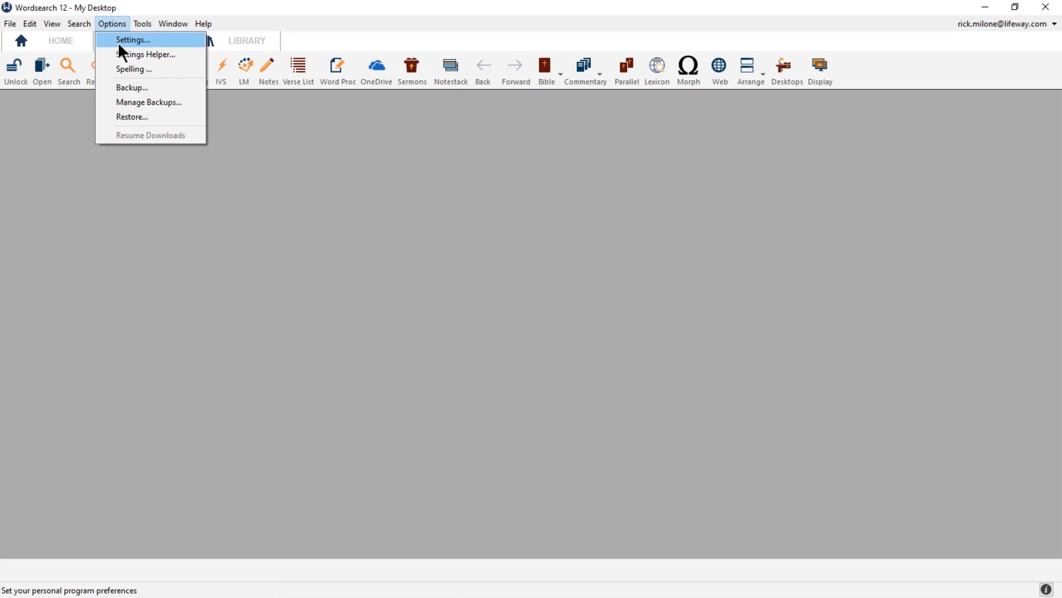
click(119, 44)
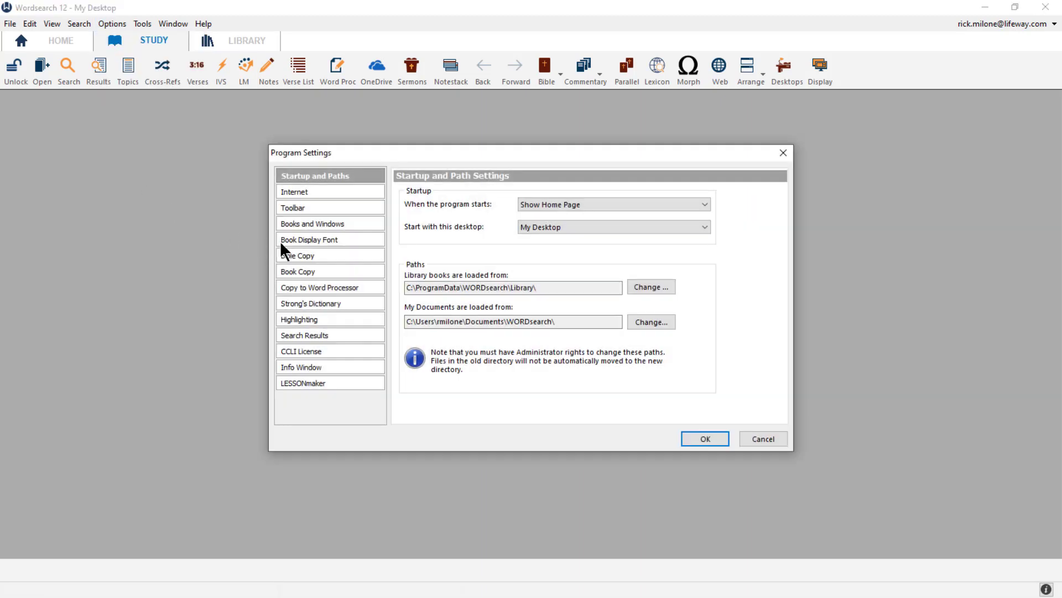
click(315, 224)
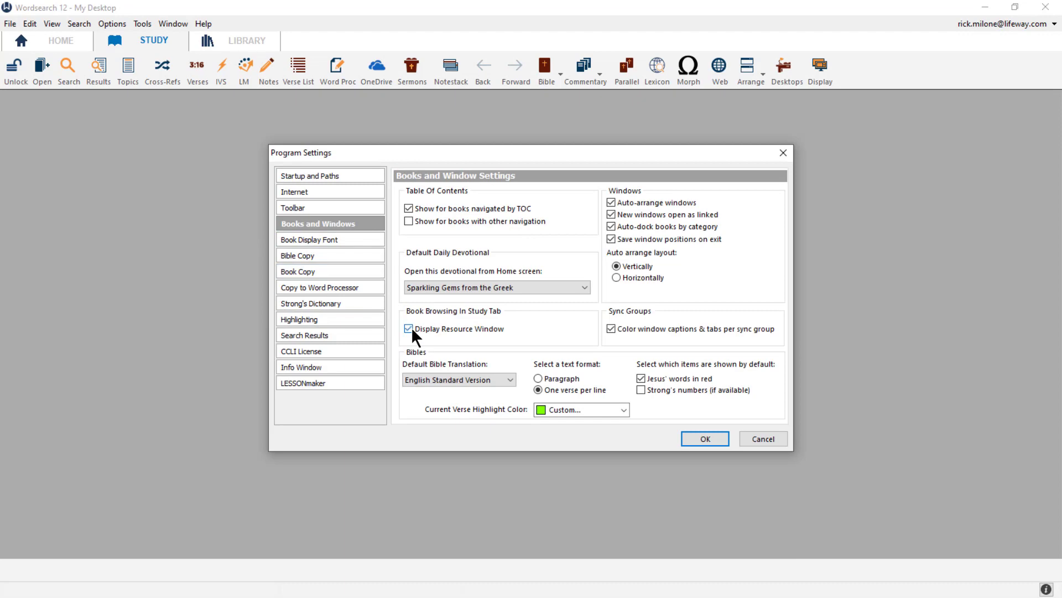
click(705, 439)
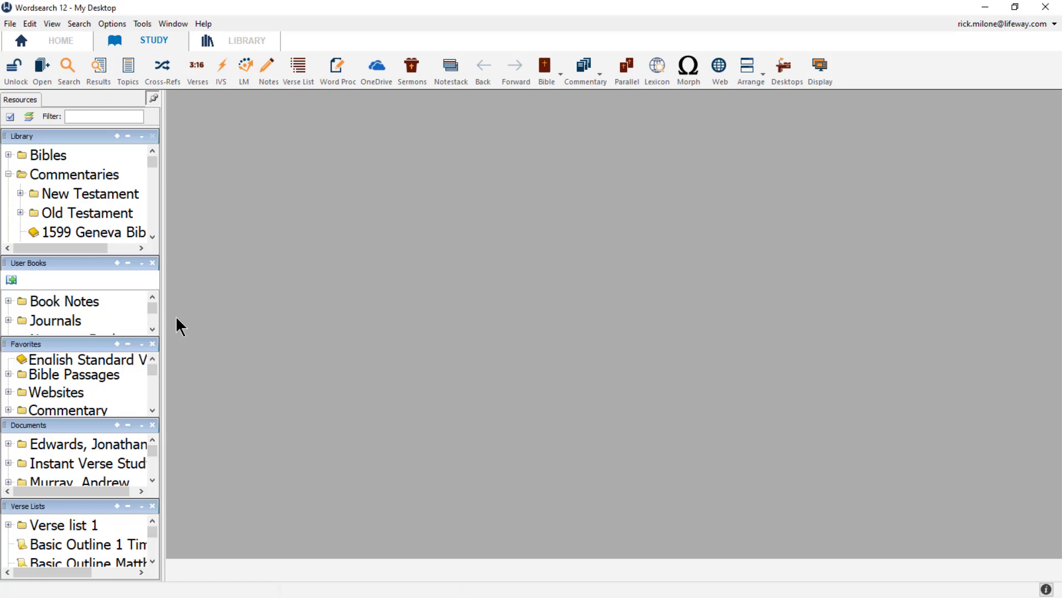
click(151, 98)
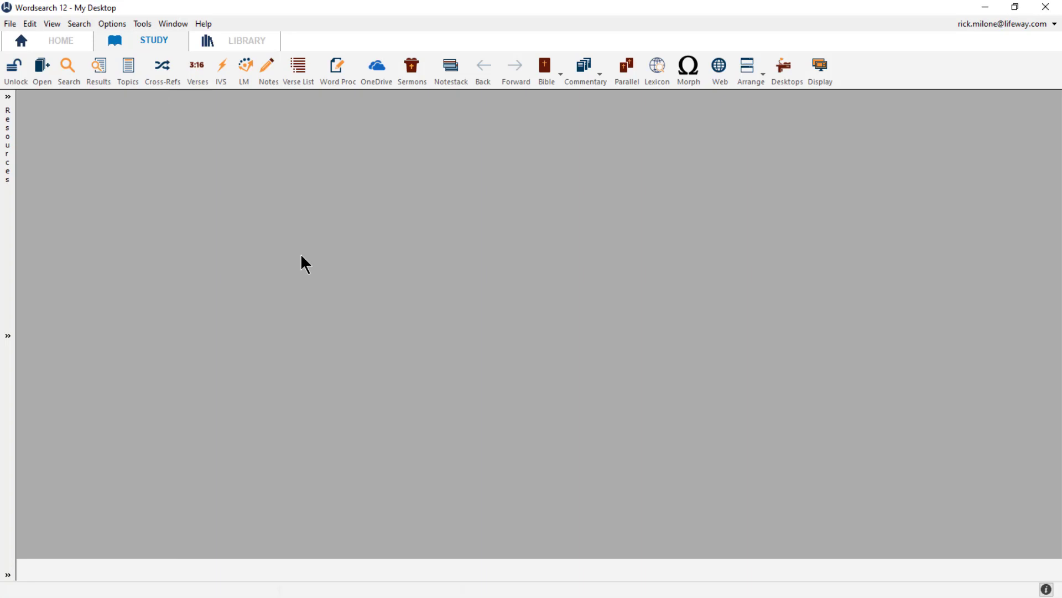
Reveal the auto-hidden Resources pane and hide its Verse Lists section
mouse_move(10, 201)
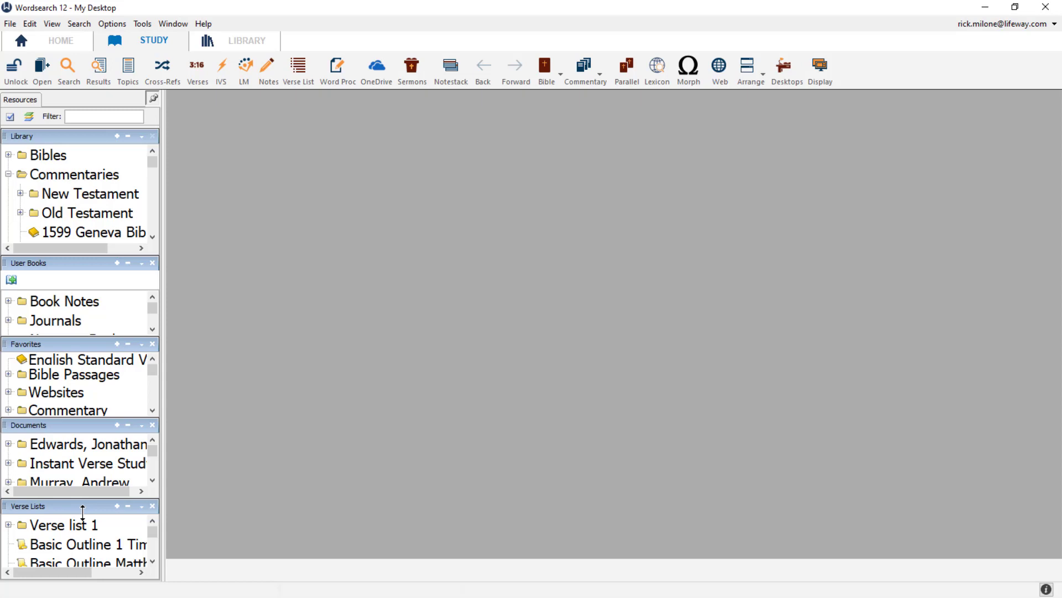
click(150, 507)
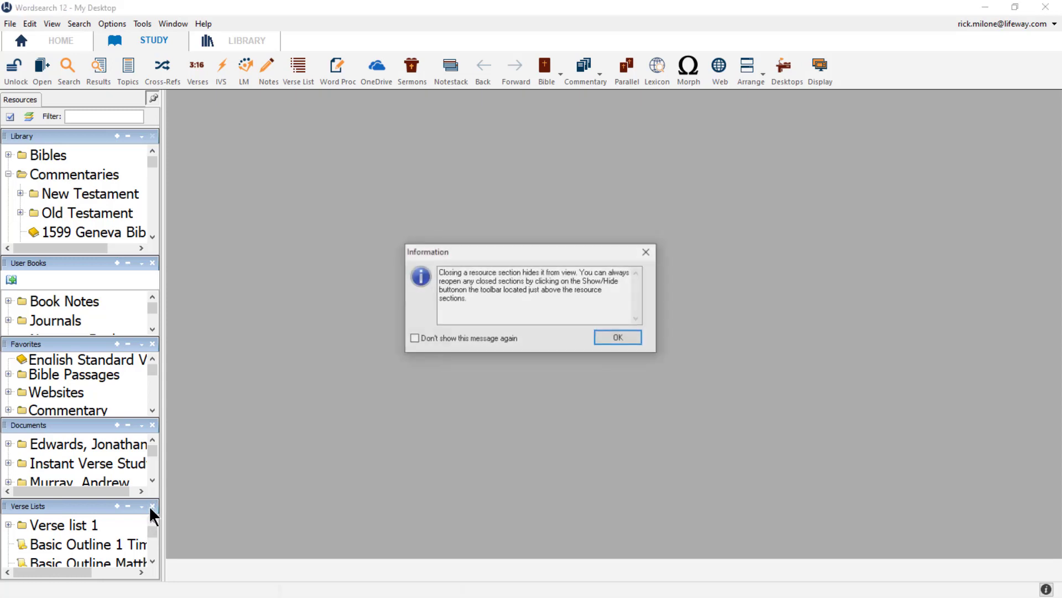
click(627, 336)
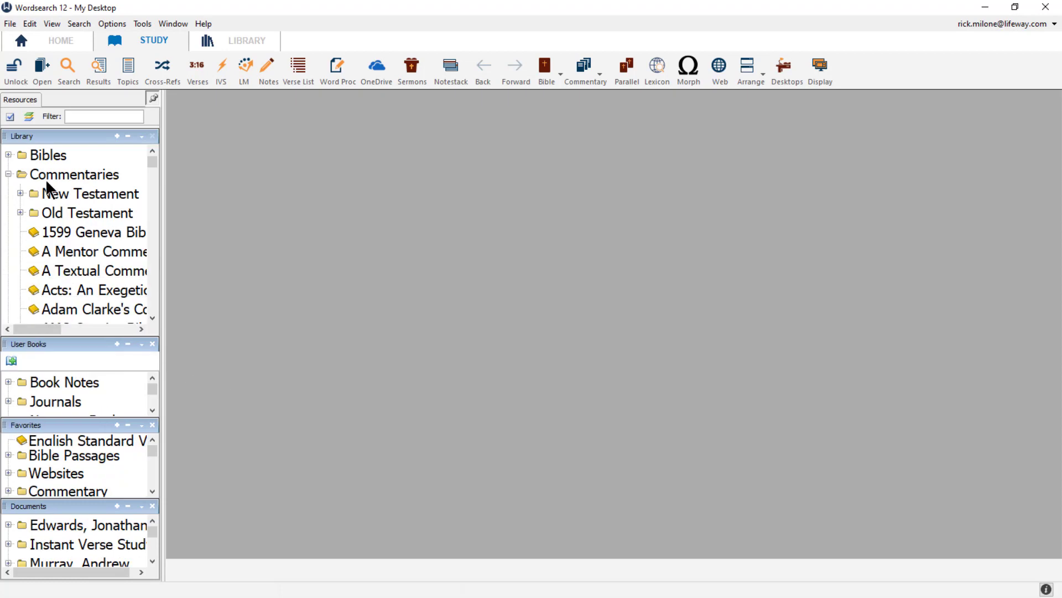
Show the Verse Lists section in the Resources pane again
click(27, 118)
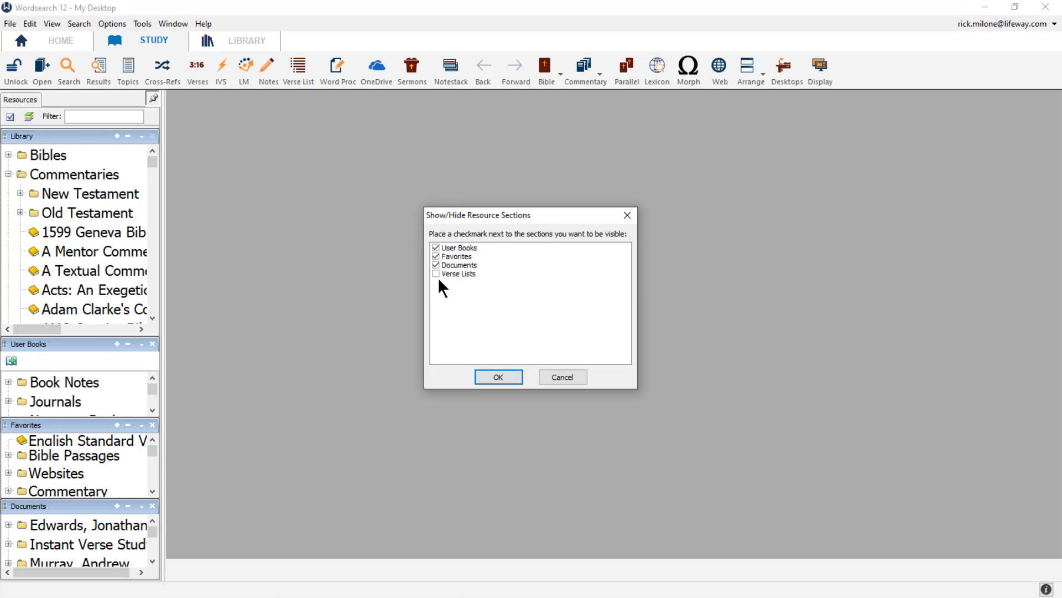
click(436, 273)
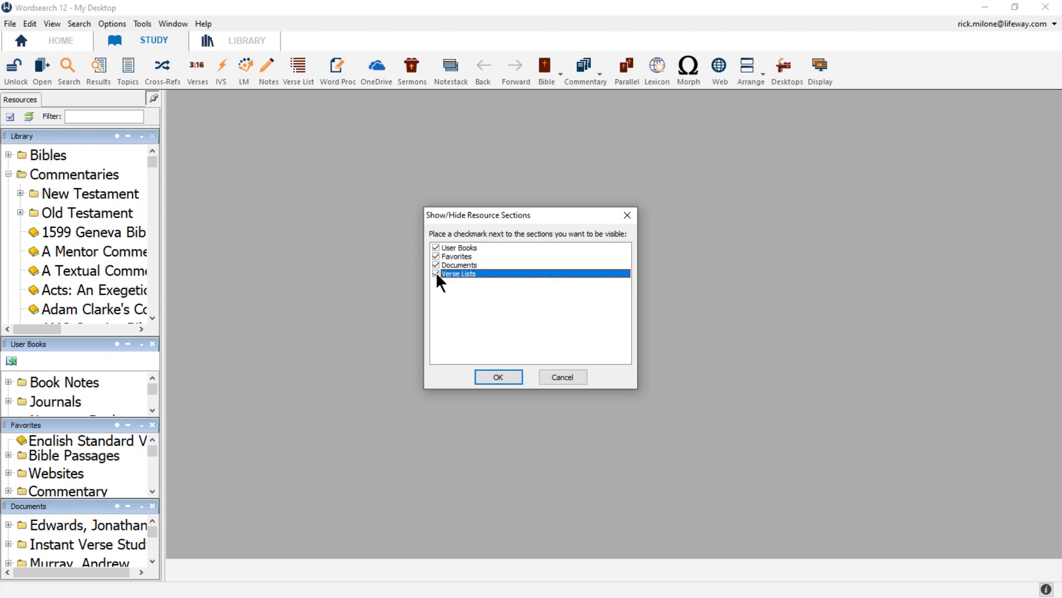
click(504, 377)
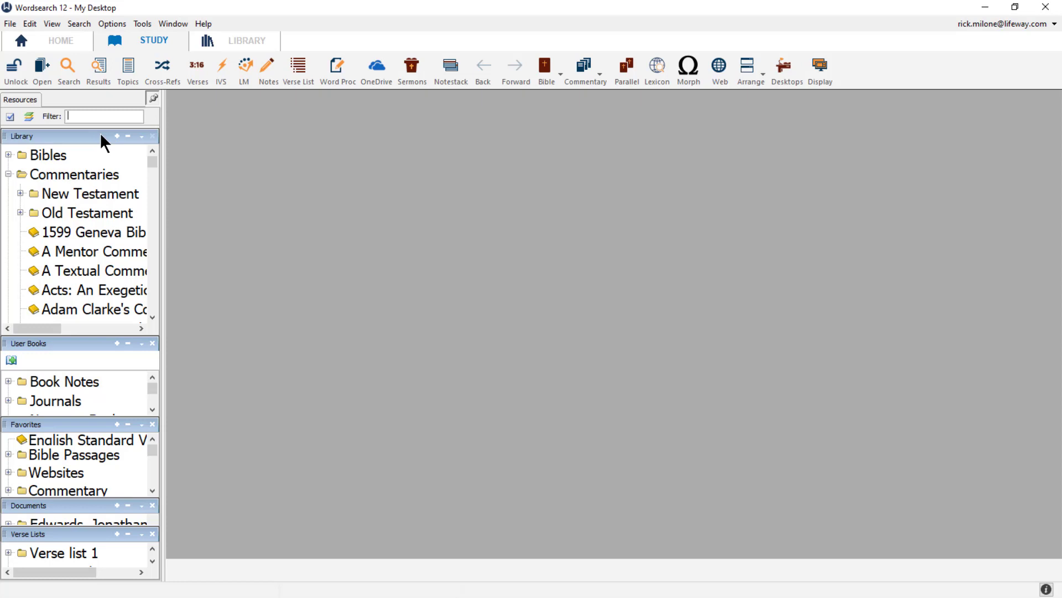
Filter the resources by "prayer", then by "spurgeon", and clear the filter
text(prayer)
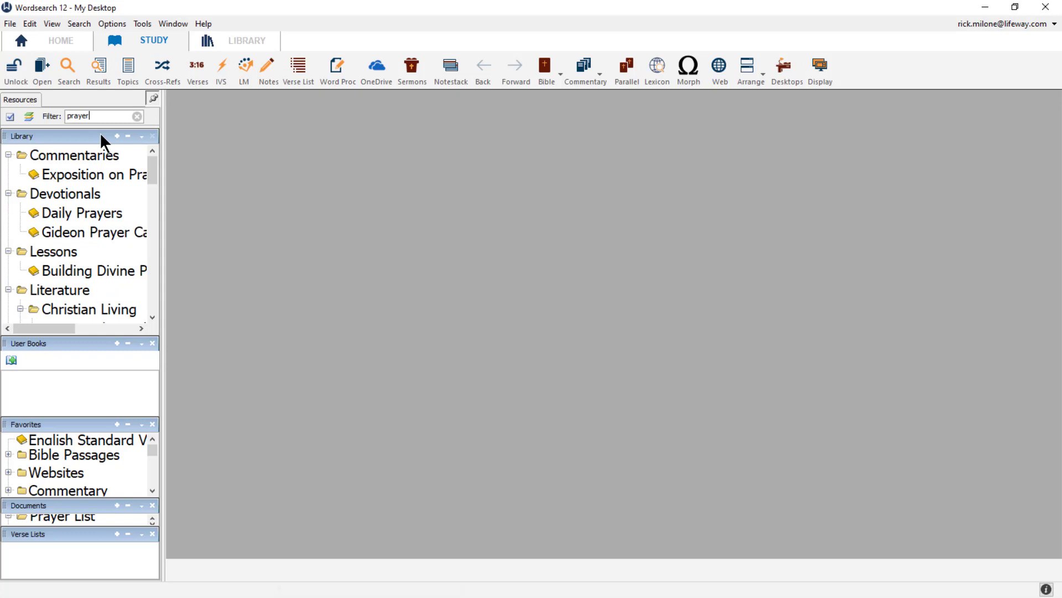
click(137, 116)
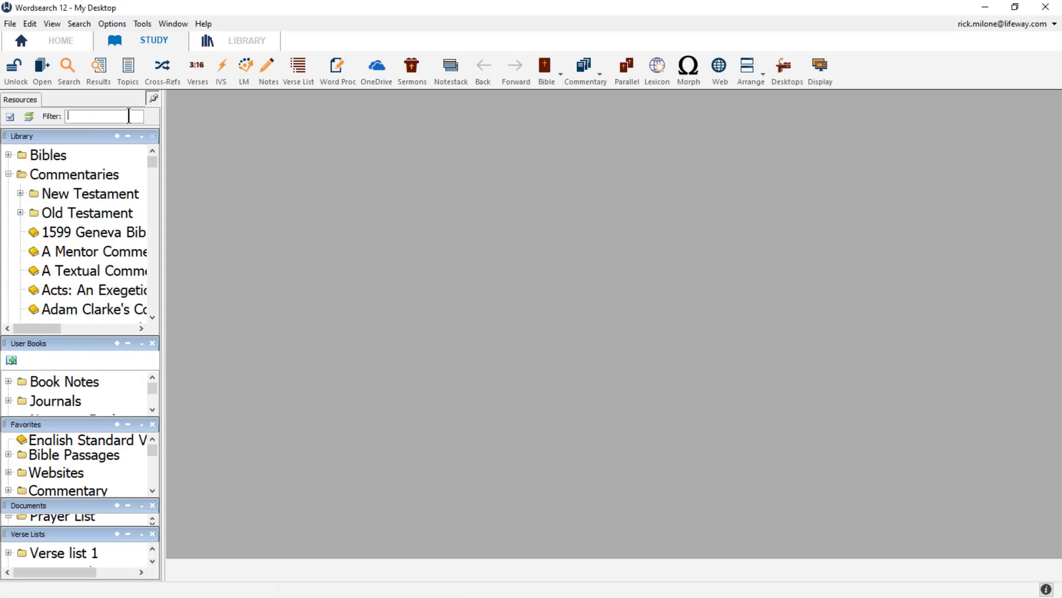
text(spurgeon)
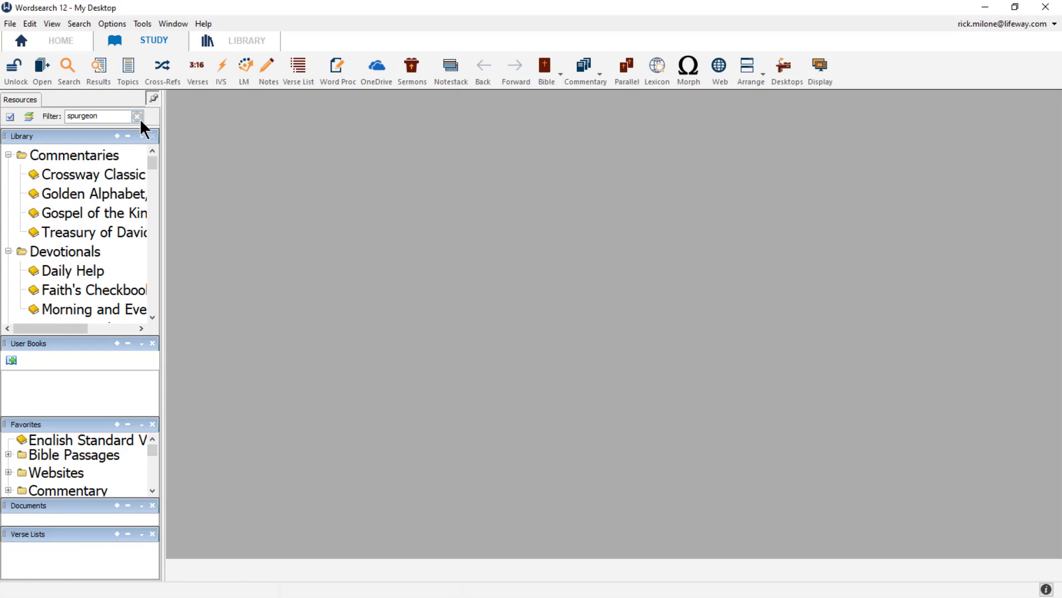
click(140, 118)
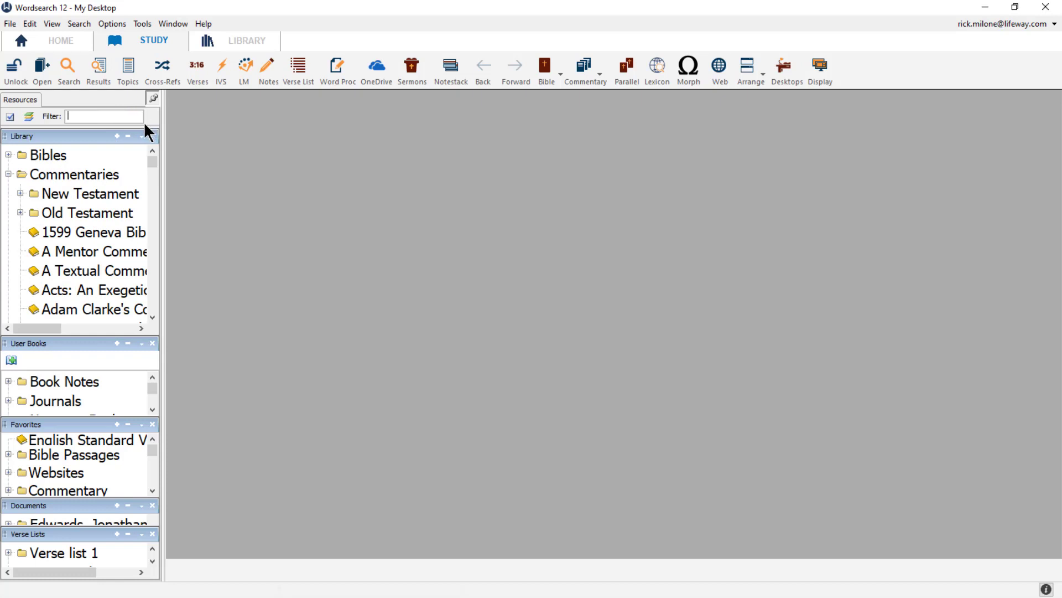
Open A Mentor Commentary from the Commentaries category of the Resources pane
double_click(108, 253)
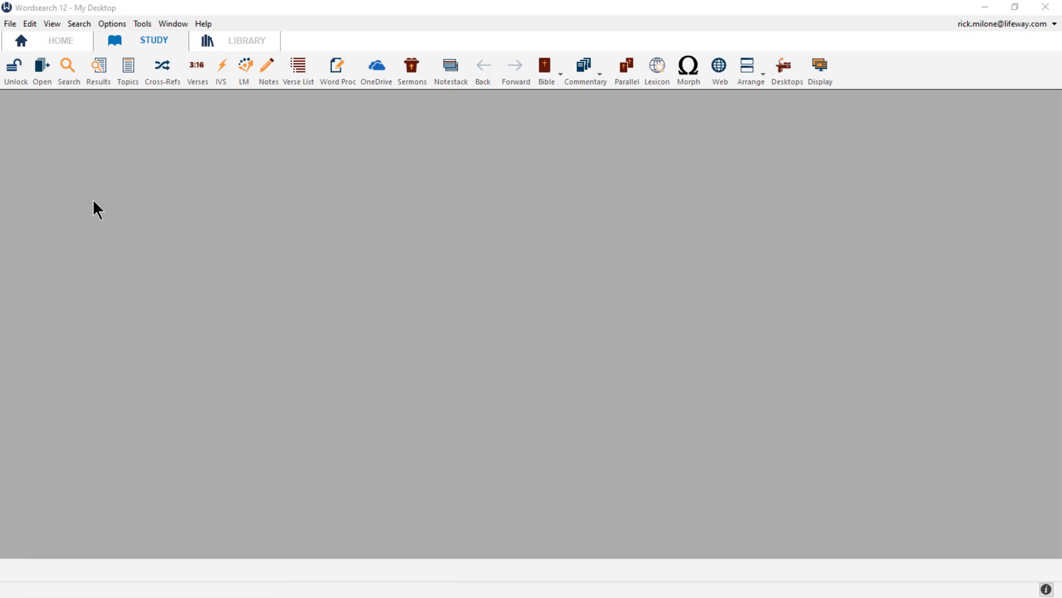
Look up books to open by the short name "posb", then by the author "spurgeon"
click(35, 78)
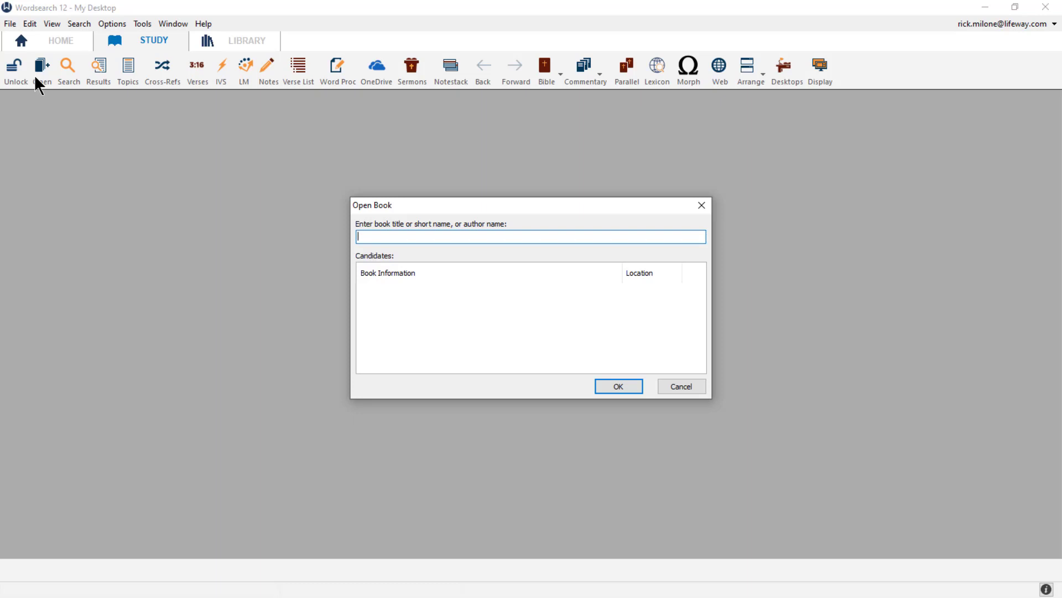
text(posb)
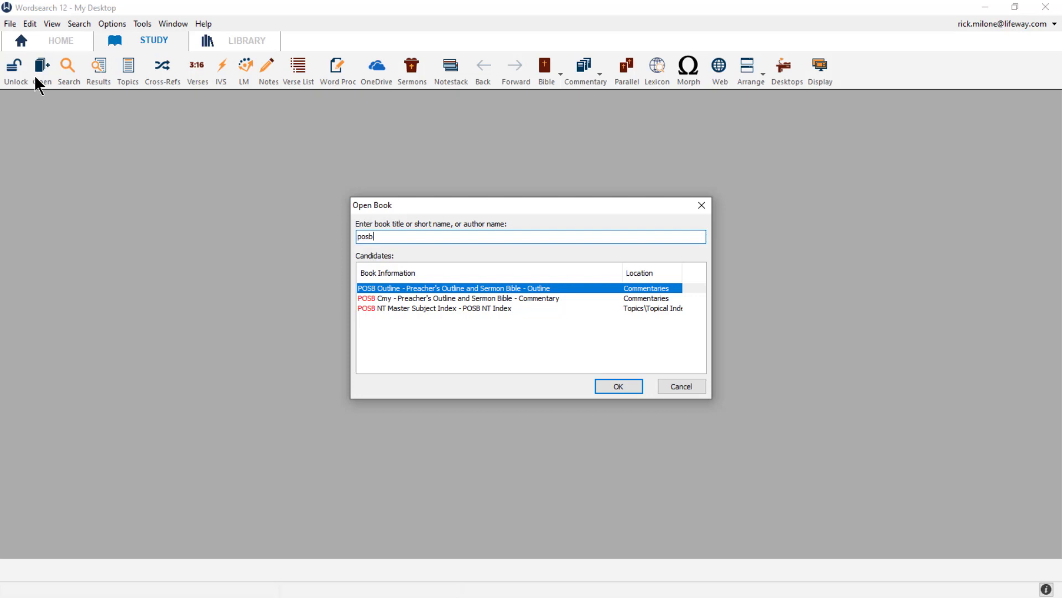
key(BackSpace)
key(BackSpace)
key(BackSpace)
key(BackSpace)
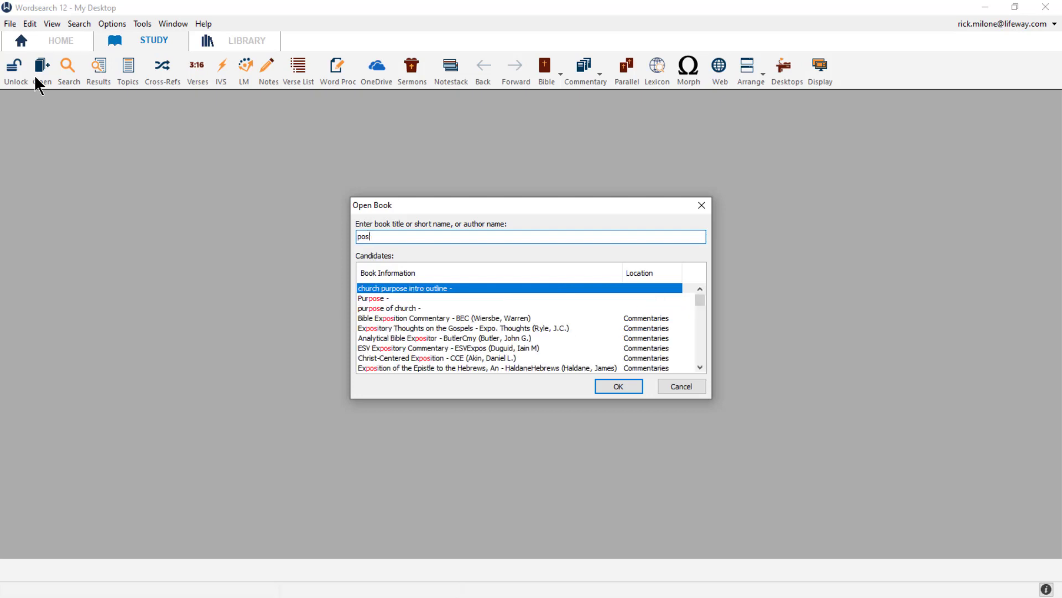
text(spurgeon)
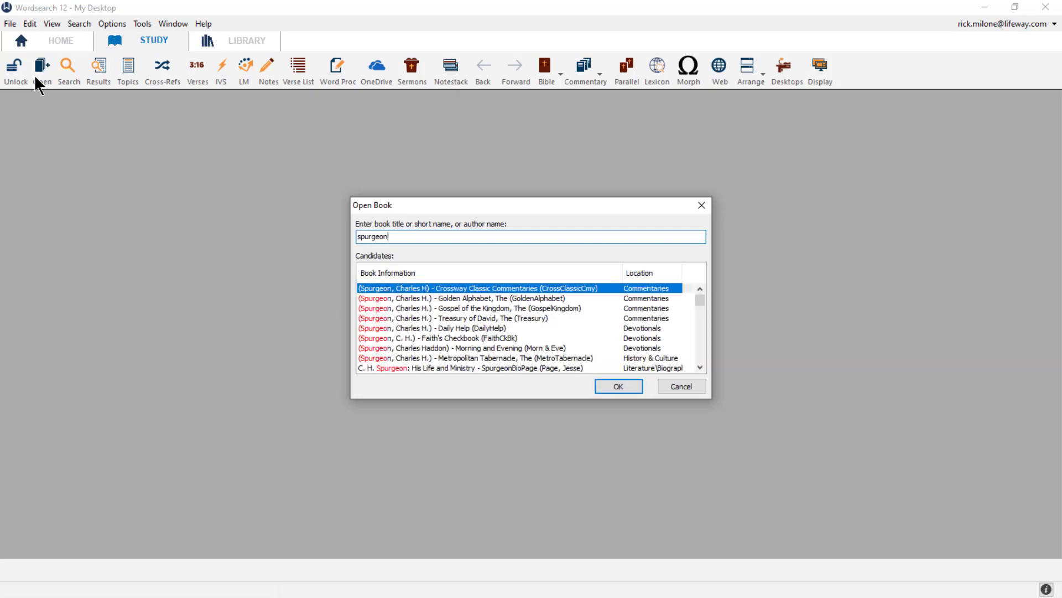
Replace the book search term with "kjv" and open the King James Version
key(BackSpace)
key(BackSpace)
key(BackSpace)
key(BackSpace)
key(BackSpace)
key(BackSpace)
key(BackSpace)
key(BackSpace)
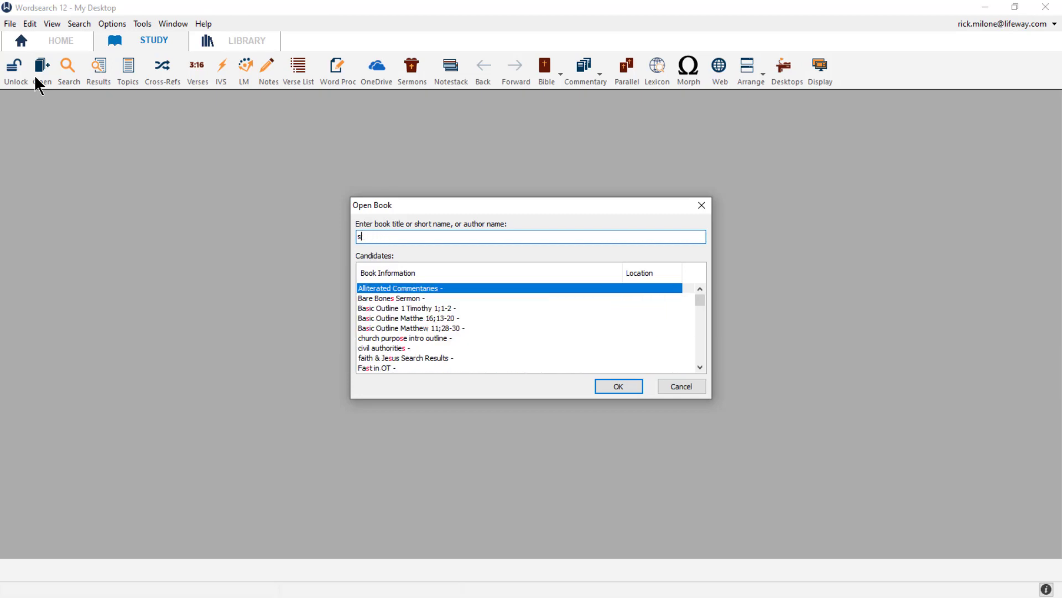
text(kjv)
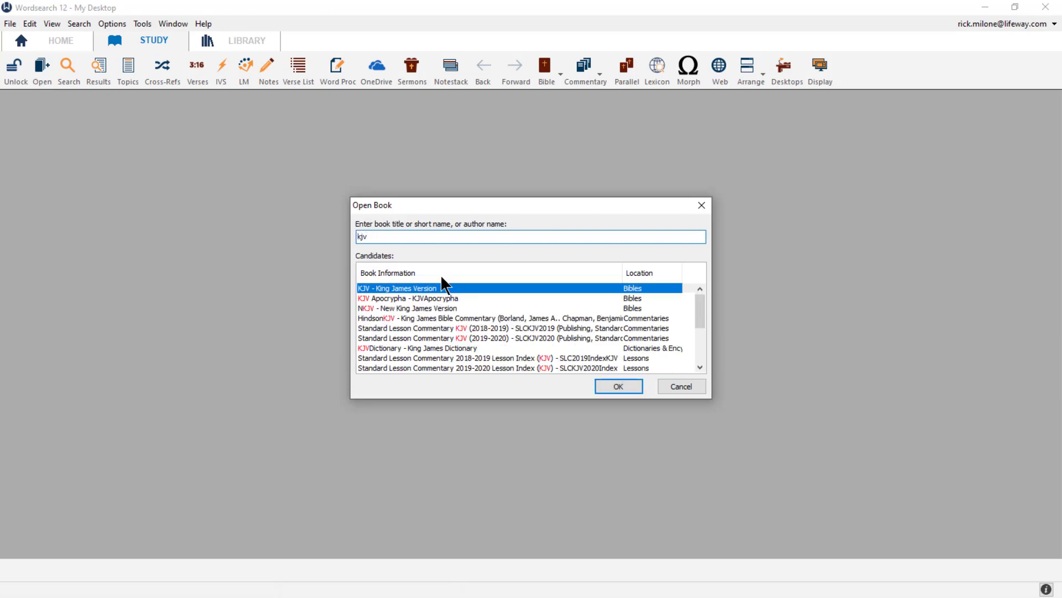
click(625, 388)
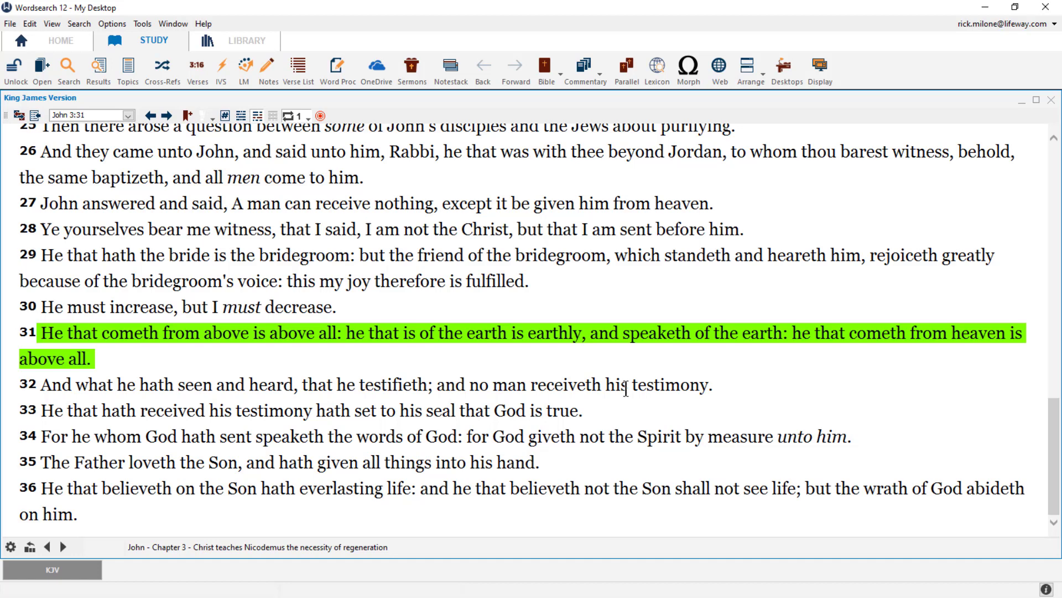
Open the New American Standard Bible (1977) by searching for "nasb", then open the default Bible, the English Standard Version
click(39, 65)
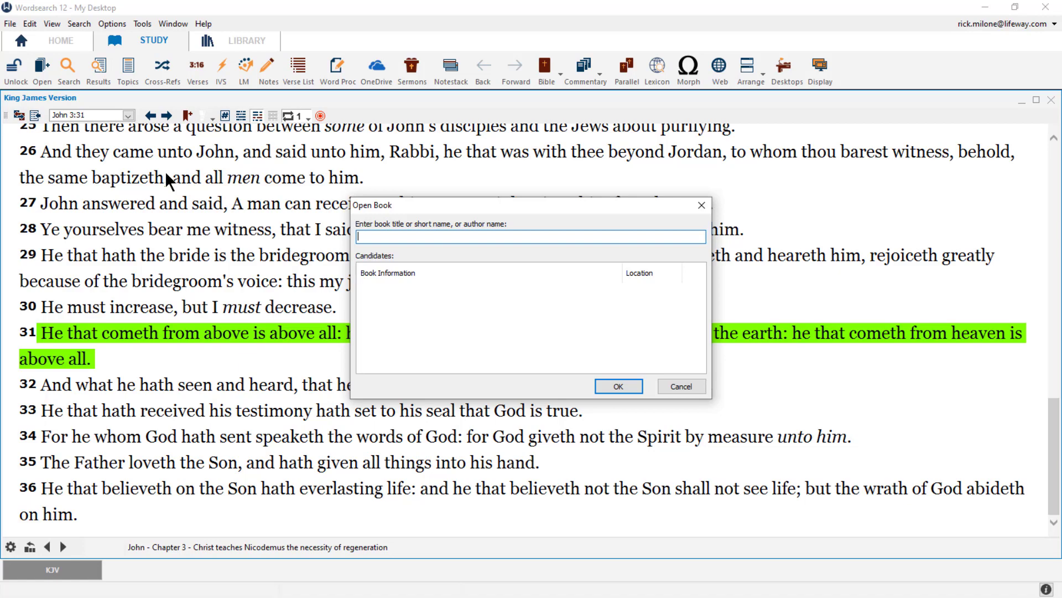
text(nasb)
key(Return)
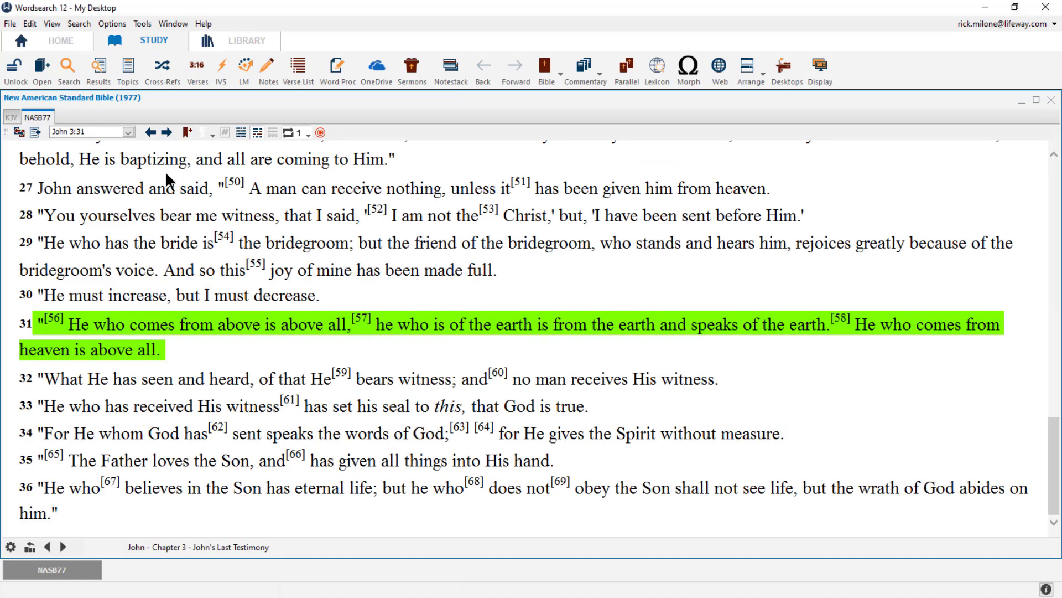
click(545, 67)
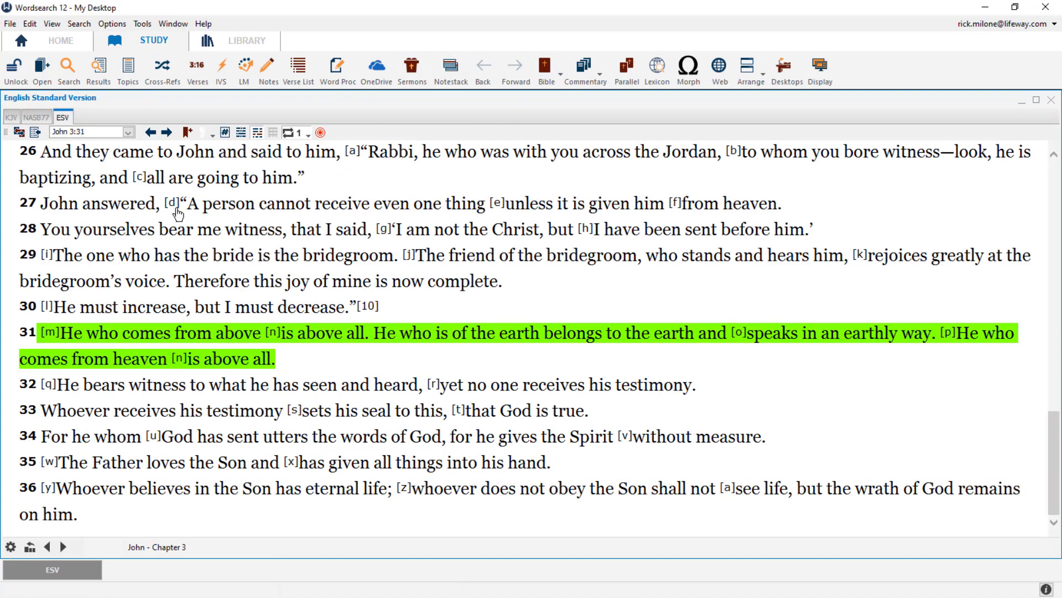
mouse_move(178, 213)
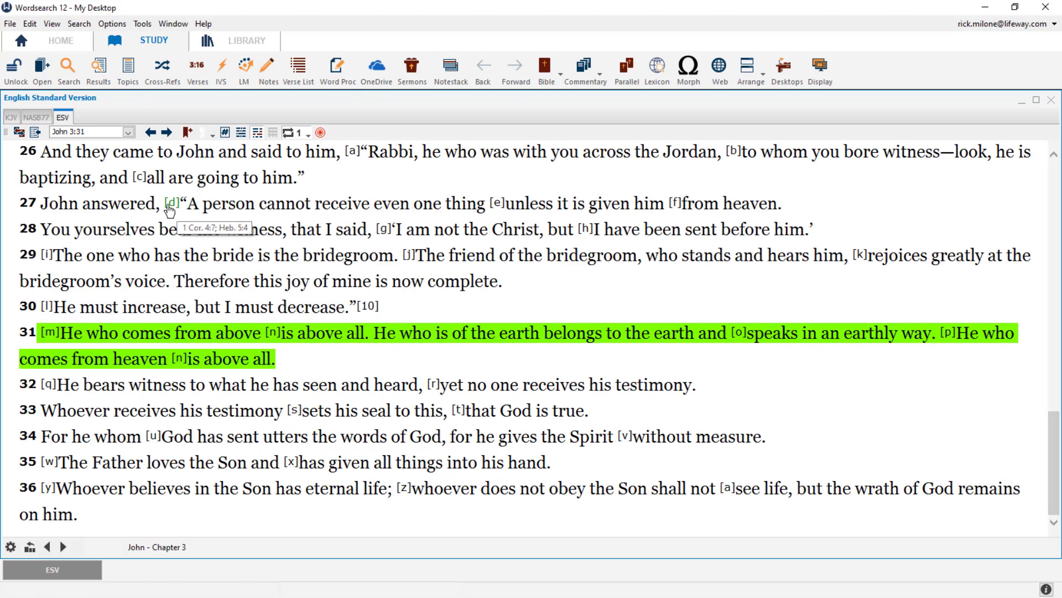
Open the first book matching "halley"
click(42, 70)
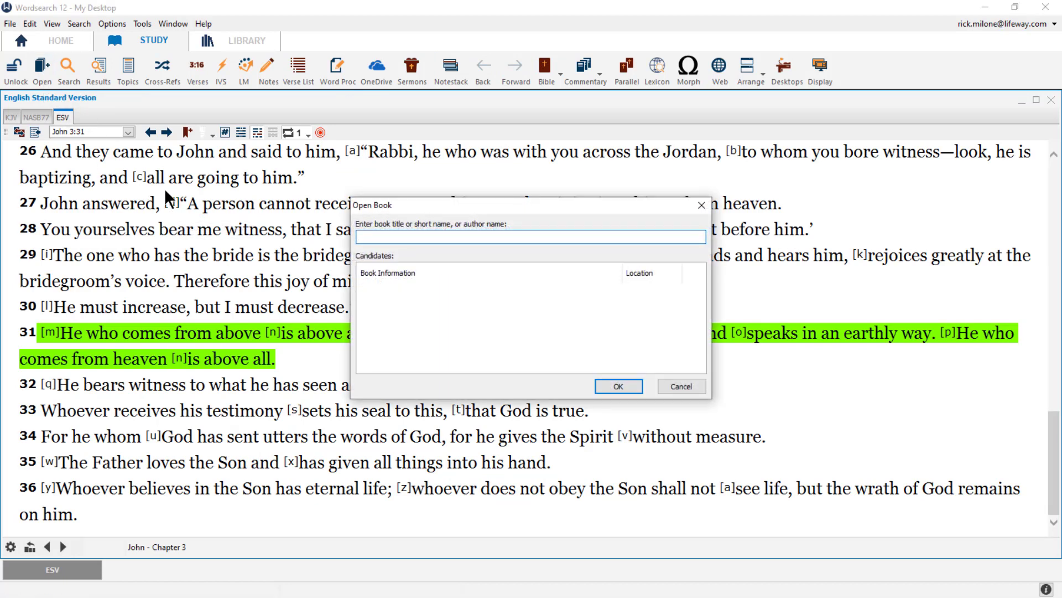
text(halley)
key(Return)
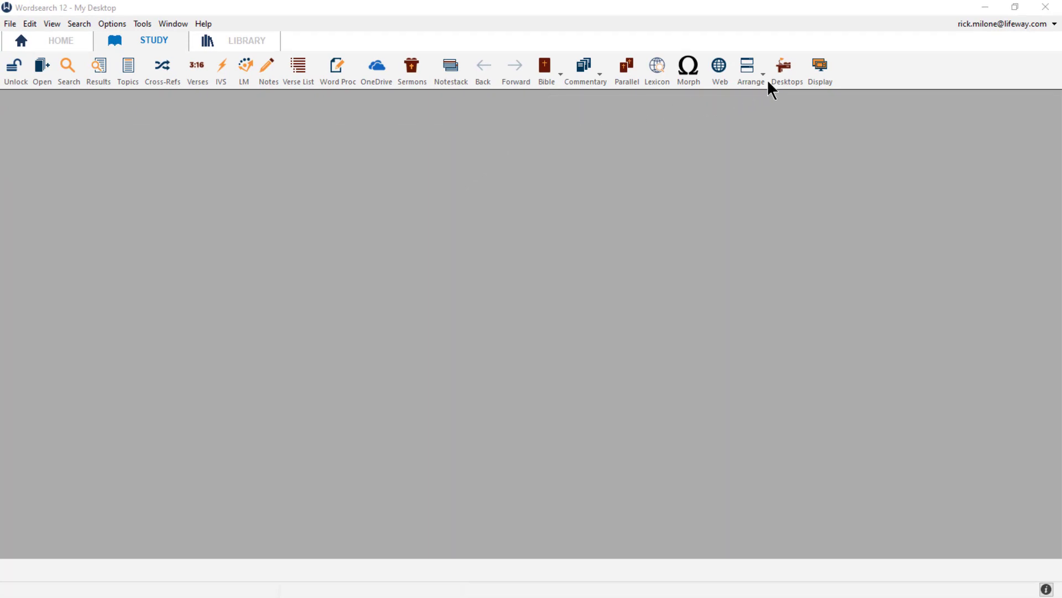
Review which buttons appear on the Wordsearch toolbar in the program settings, and close the settings
double_click(839, 70)
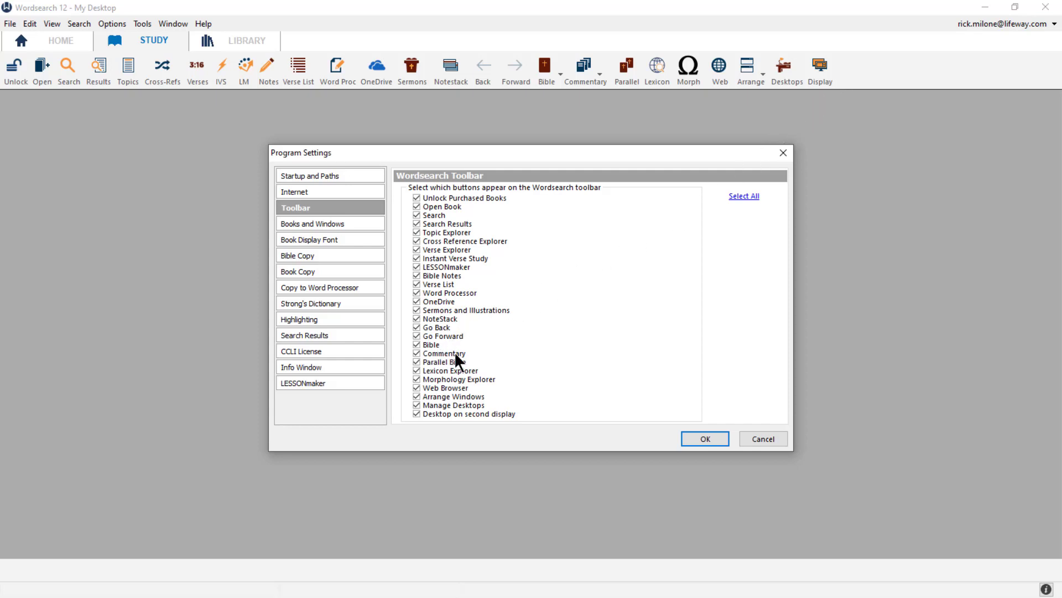
click(701, 439)
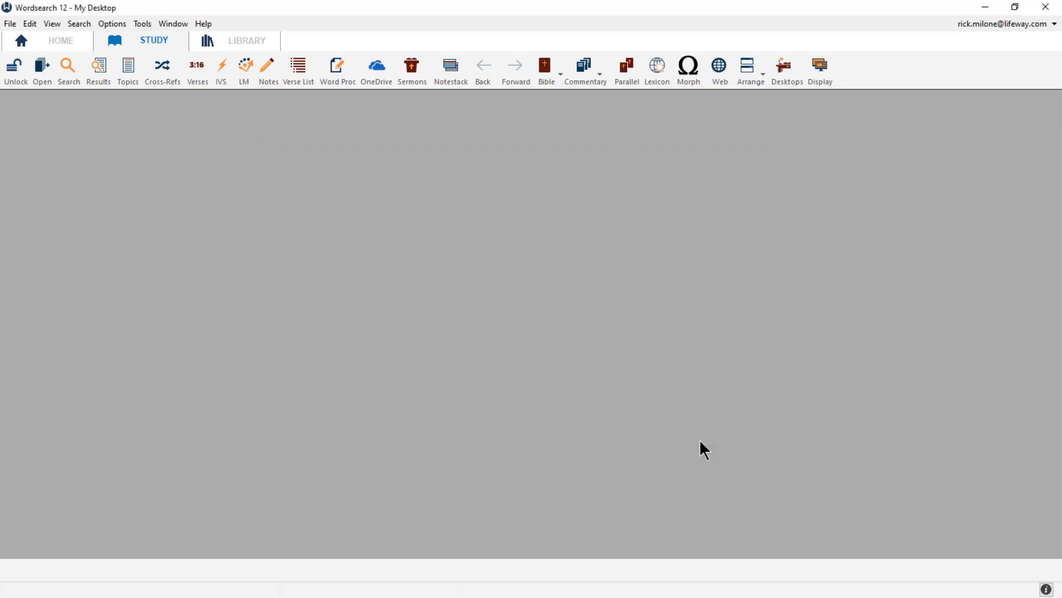
Open the English Standard Version from the list of Bibles and the Bible Knowledge Commentary from the list of commentaries
click(561, 73)
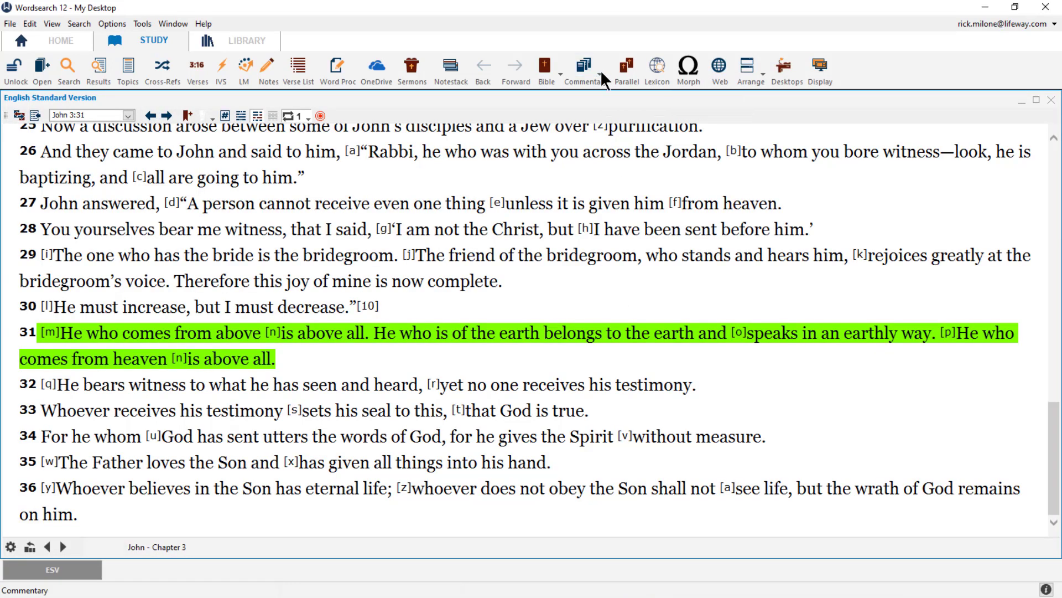
click(601, 74)
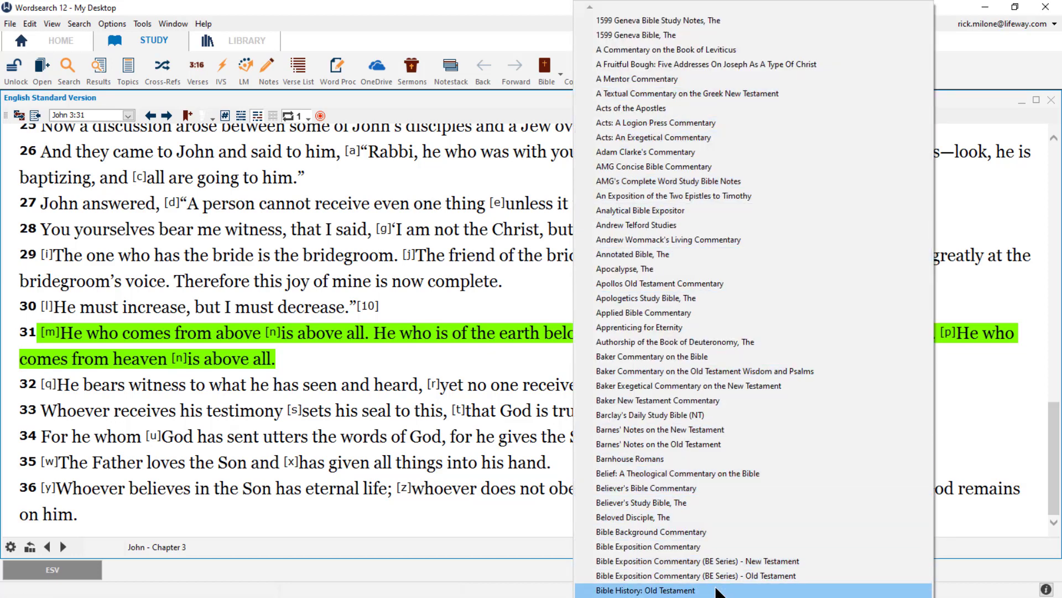
scroll(719, 590, down, 4)
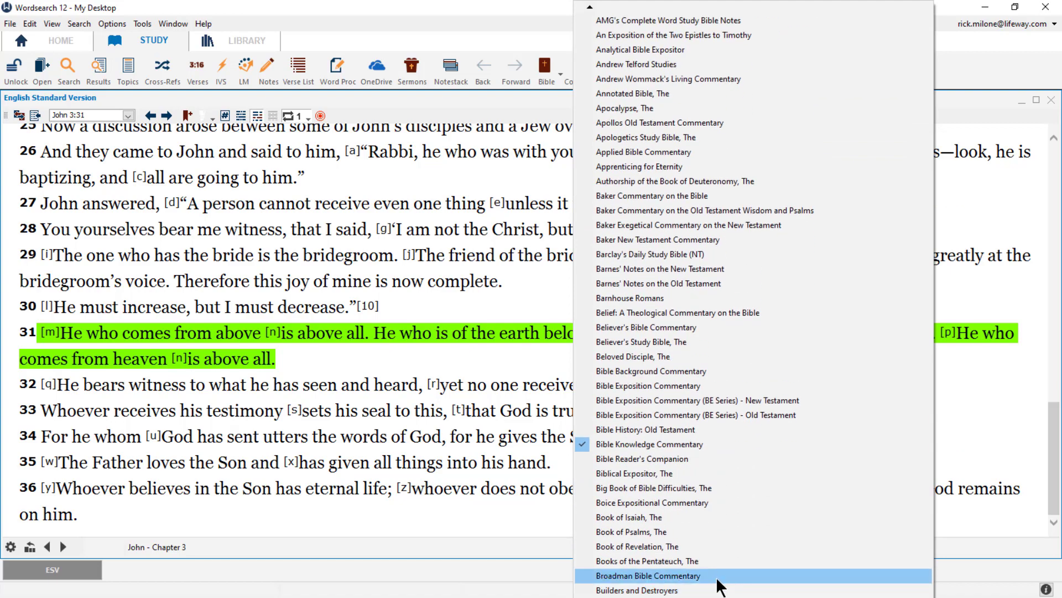
click(709, 444)
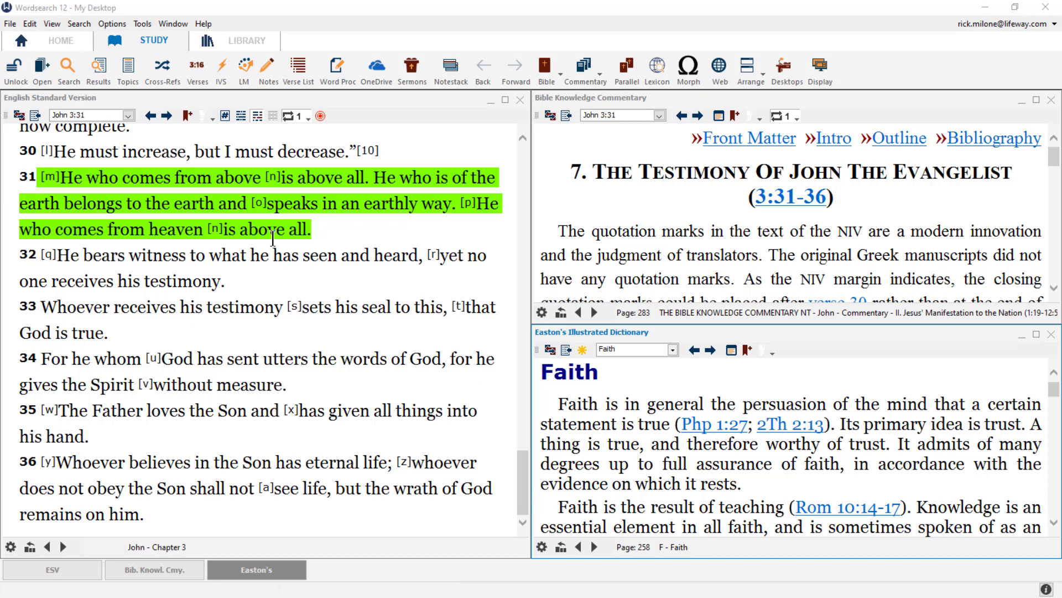
Activate the English Standard Version, Bible Knowledge Commentary and Easton's Illustrated Dictionary windows one after another
click(213, 95)
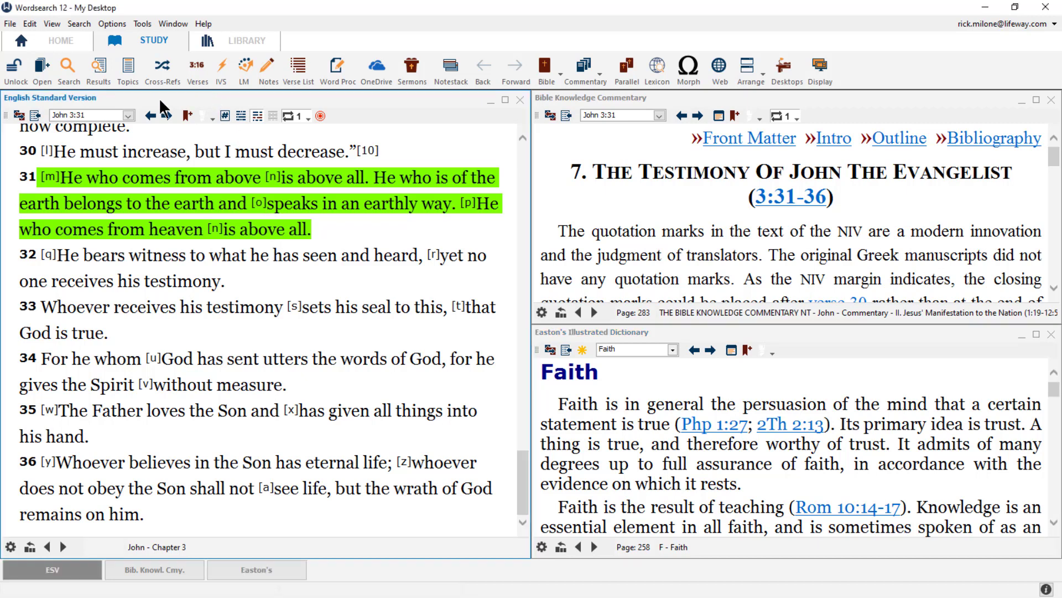
click(588, 100)
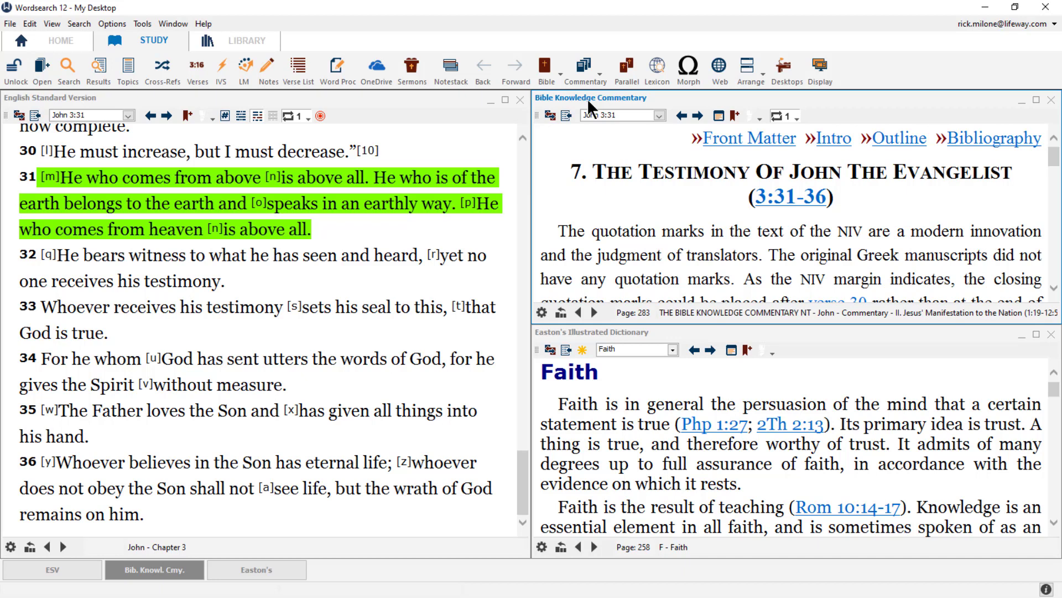
click(581, 331)
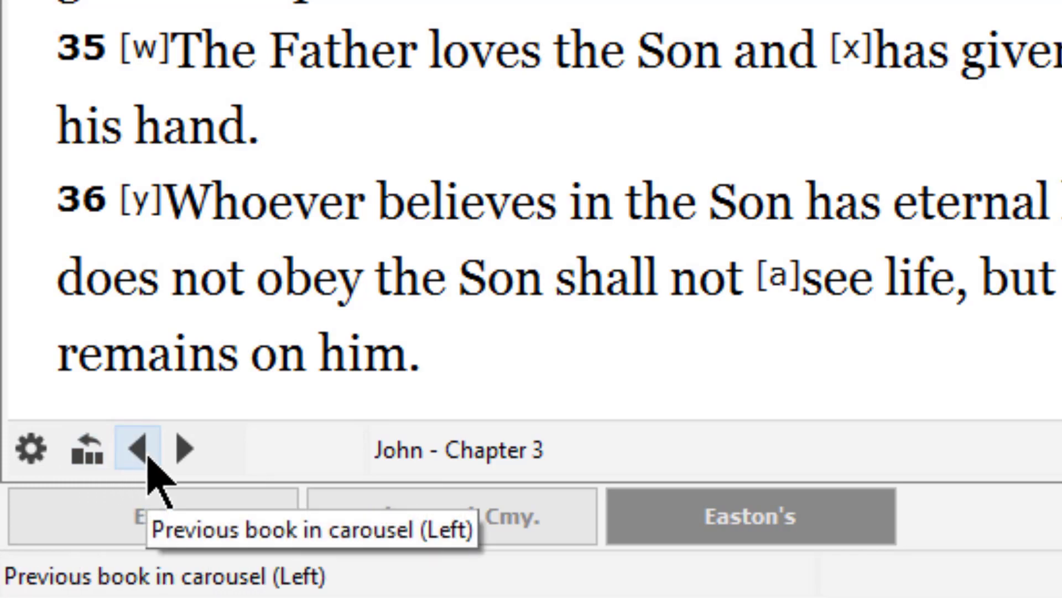
Cycle the Bible window forward and back through its book carousel, including the King James Version, New Living Translation and The Living Bible
click(184, 449)
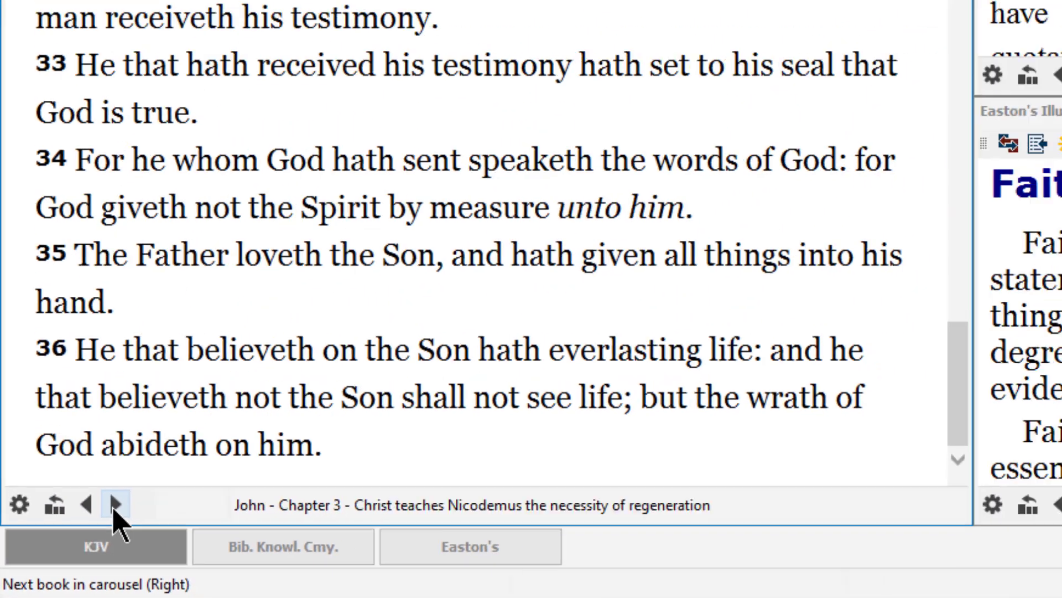
click(184, 449)
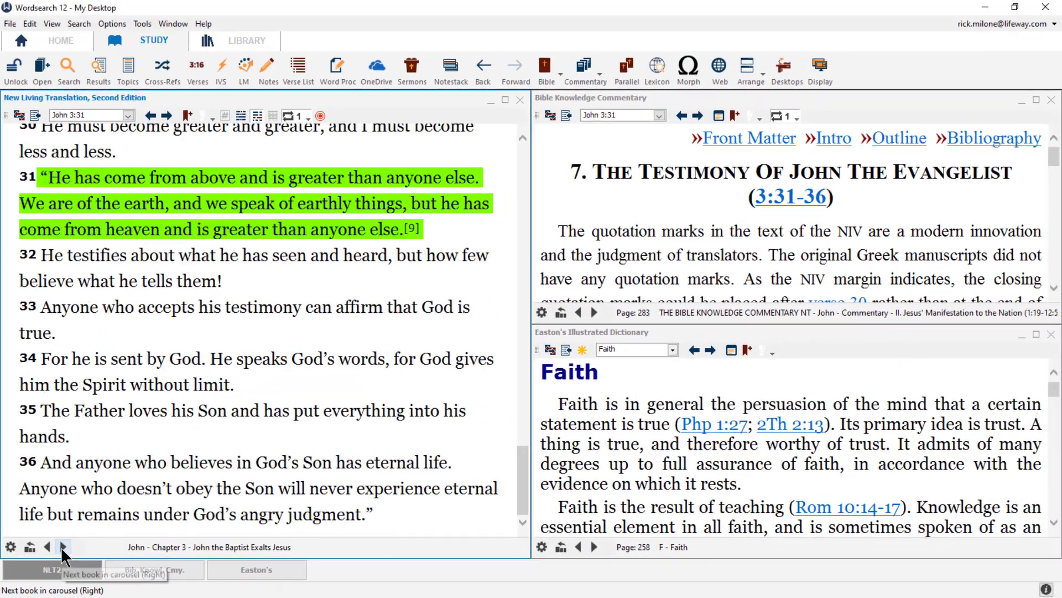
click(63, 547)
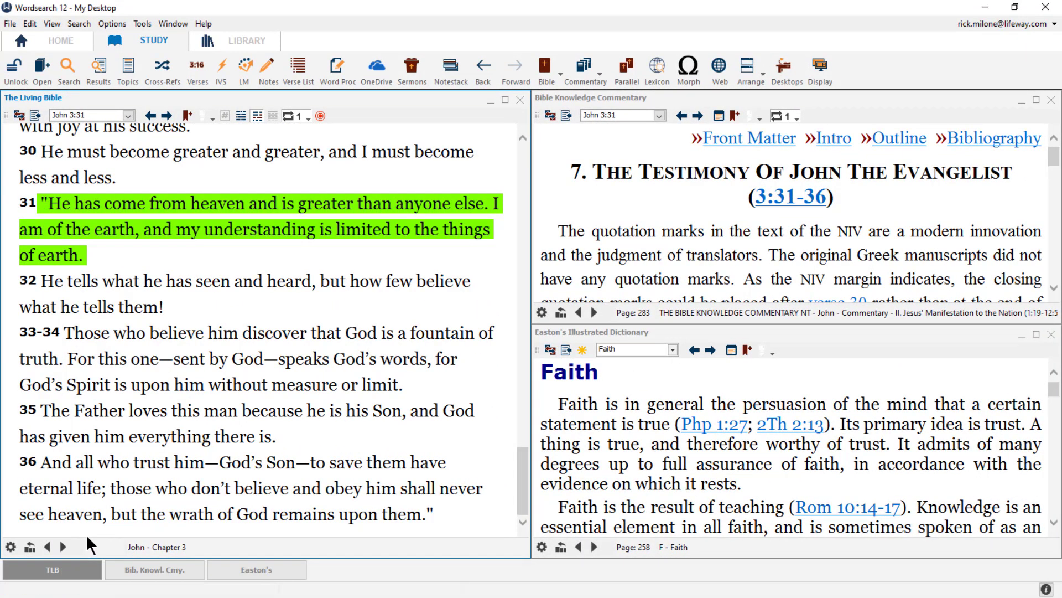
key(Right)
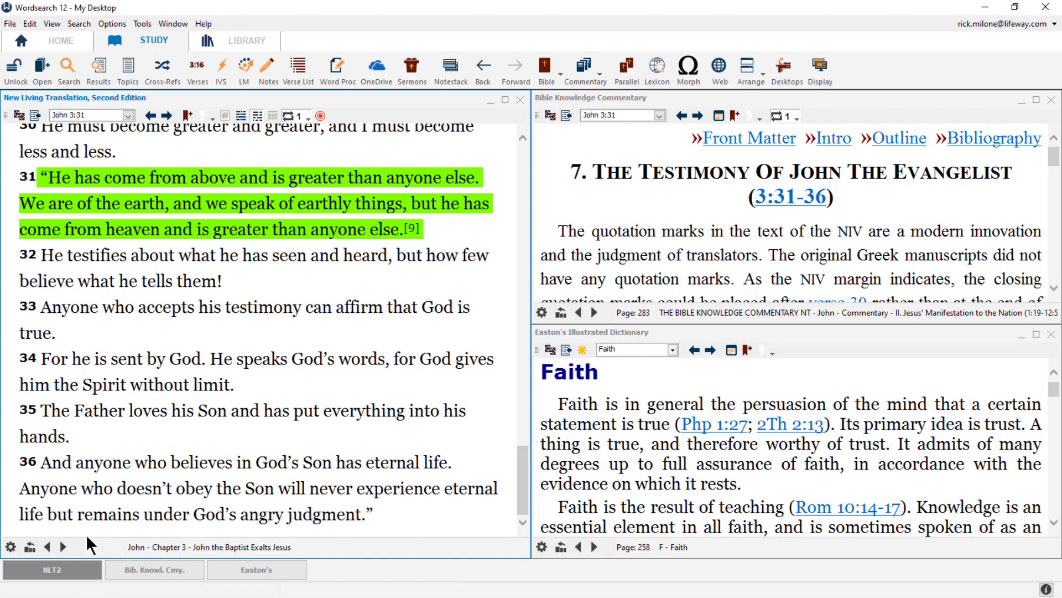
key(Right)
key(Left)
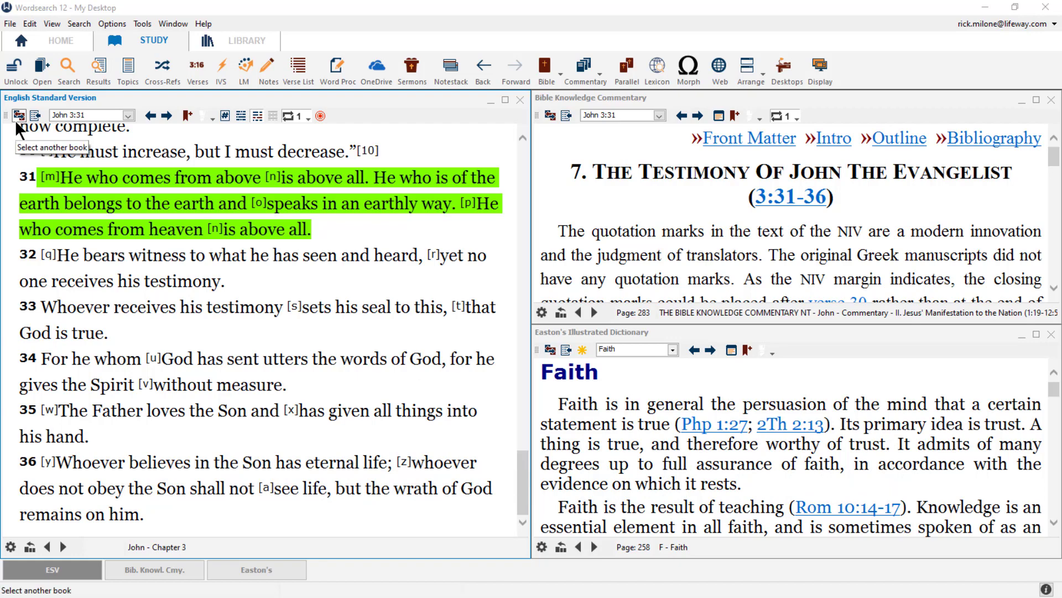
Swap the English Standard Version for the HCSB Reverse Interlinear Bible and the Bible Knowledge Commentary for the ESV Study Bible in their existing windows
click(16, 121)
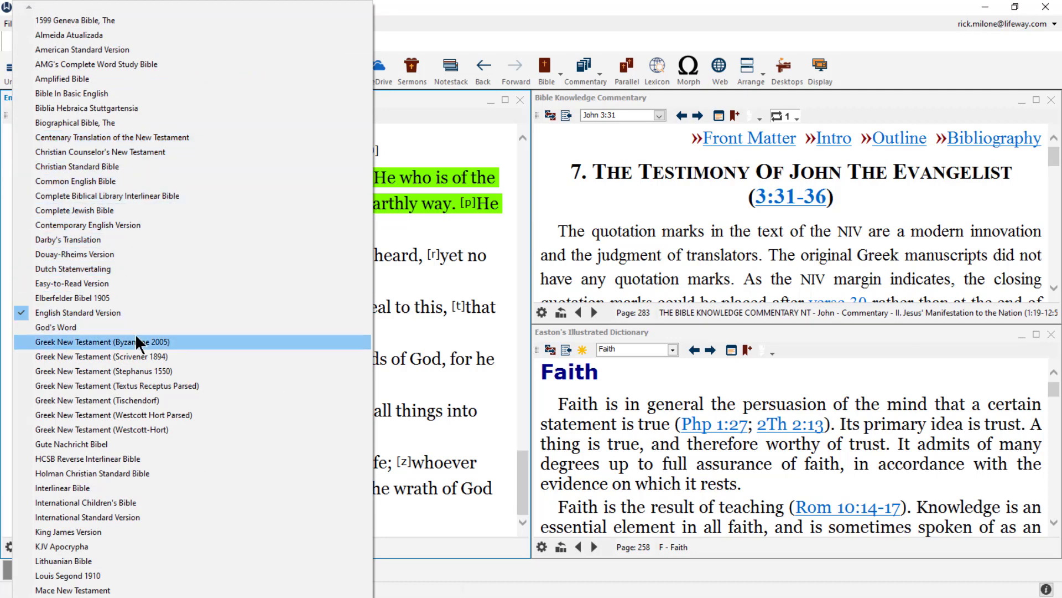
click(115, 456)
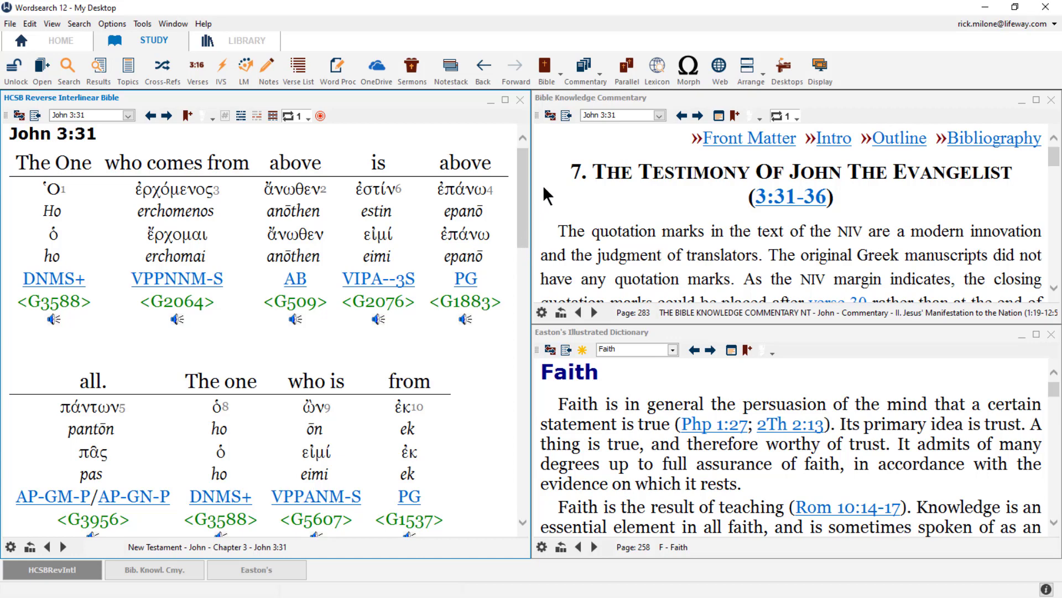
click(548, 114)
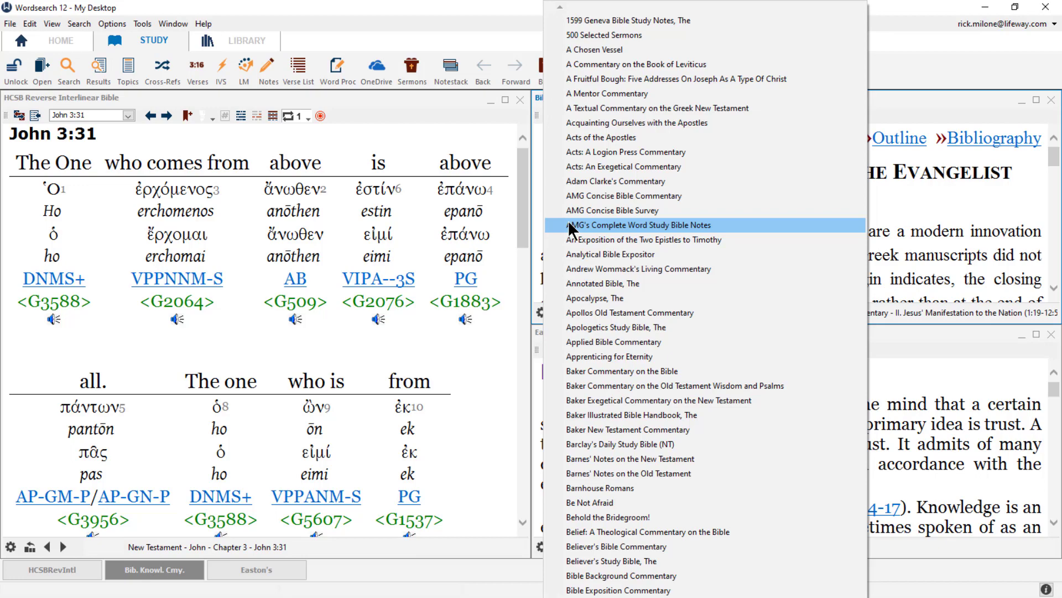
scroll(570, 229, down, 2)
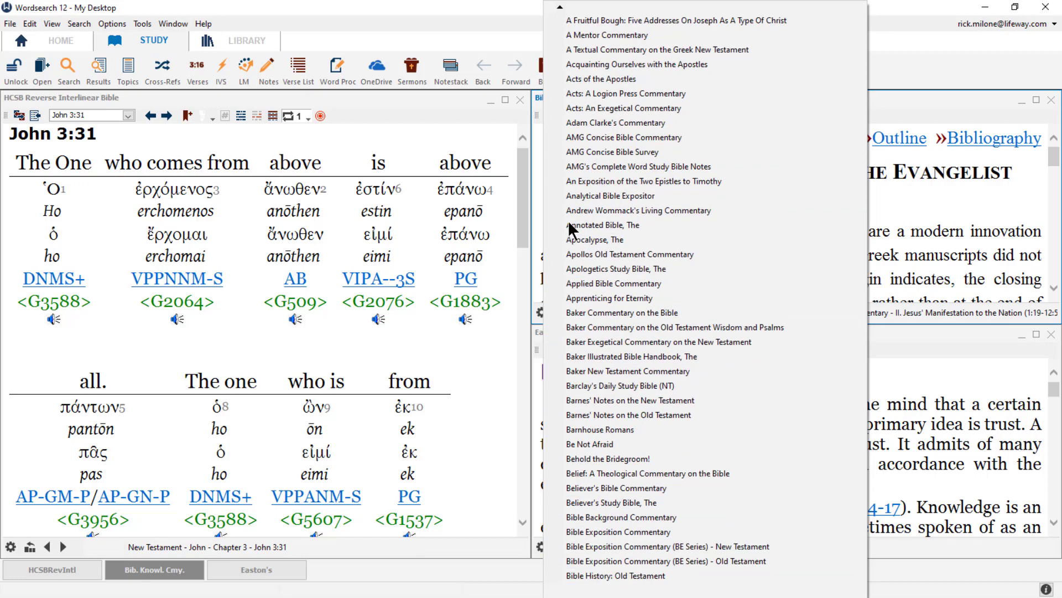
scroll(570, 229, down, 20)
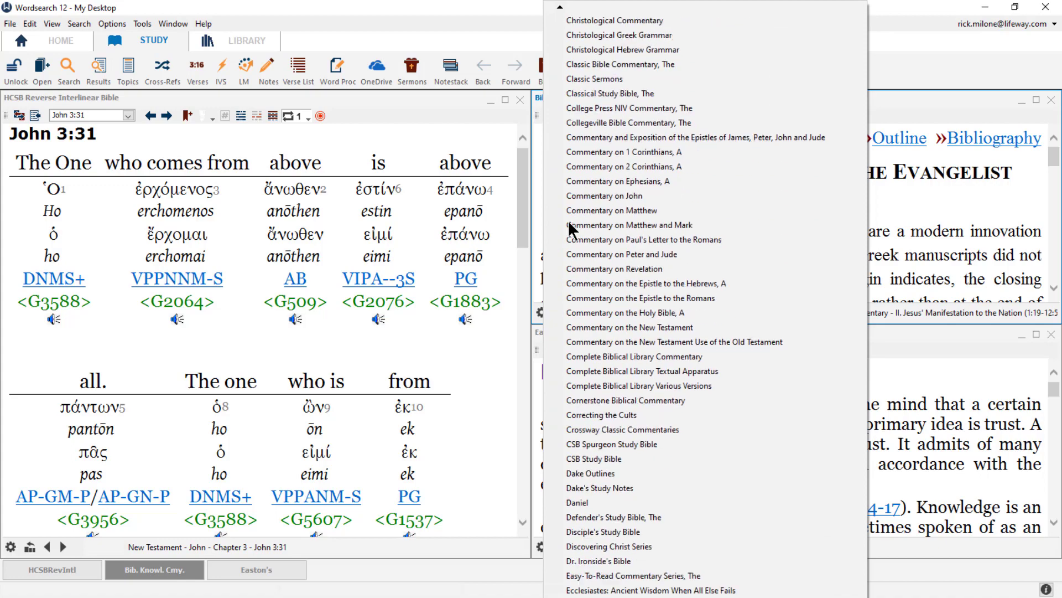
scroll(570, 230, down, 14)
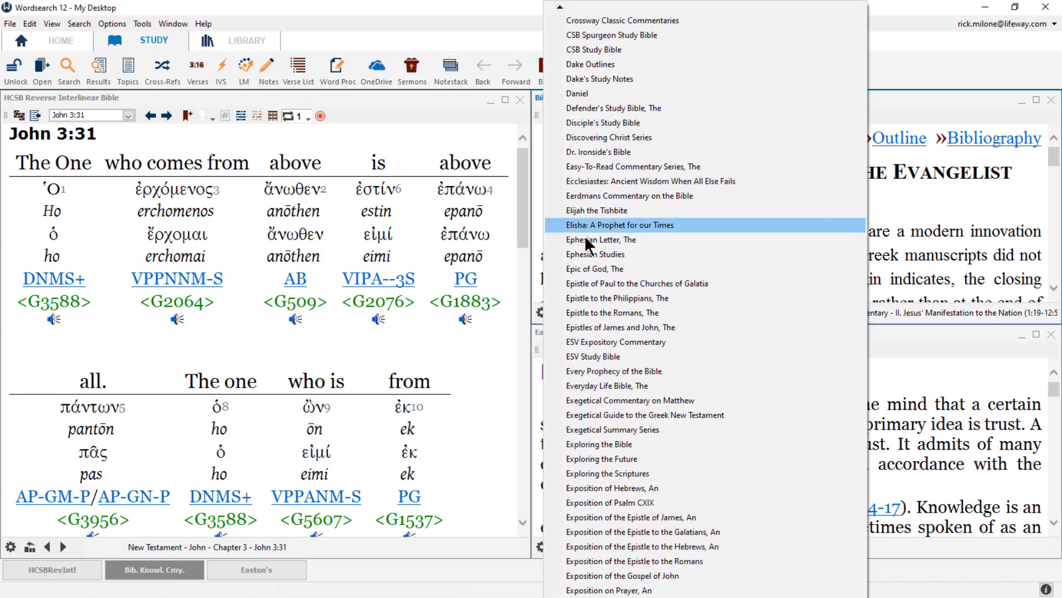
click(593, 355)
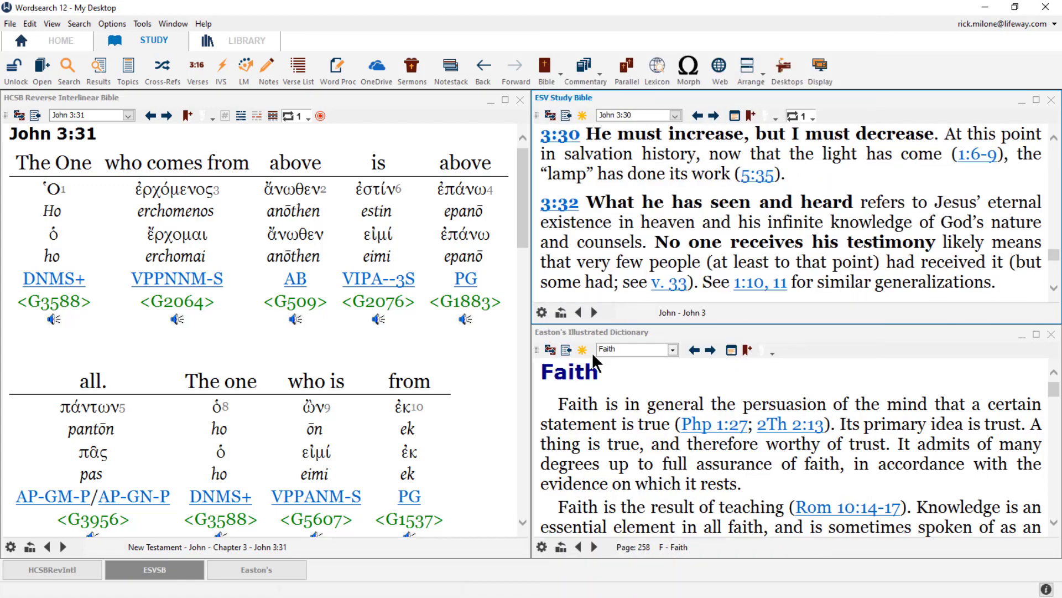